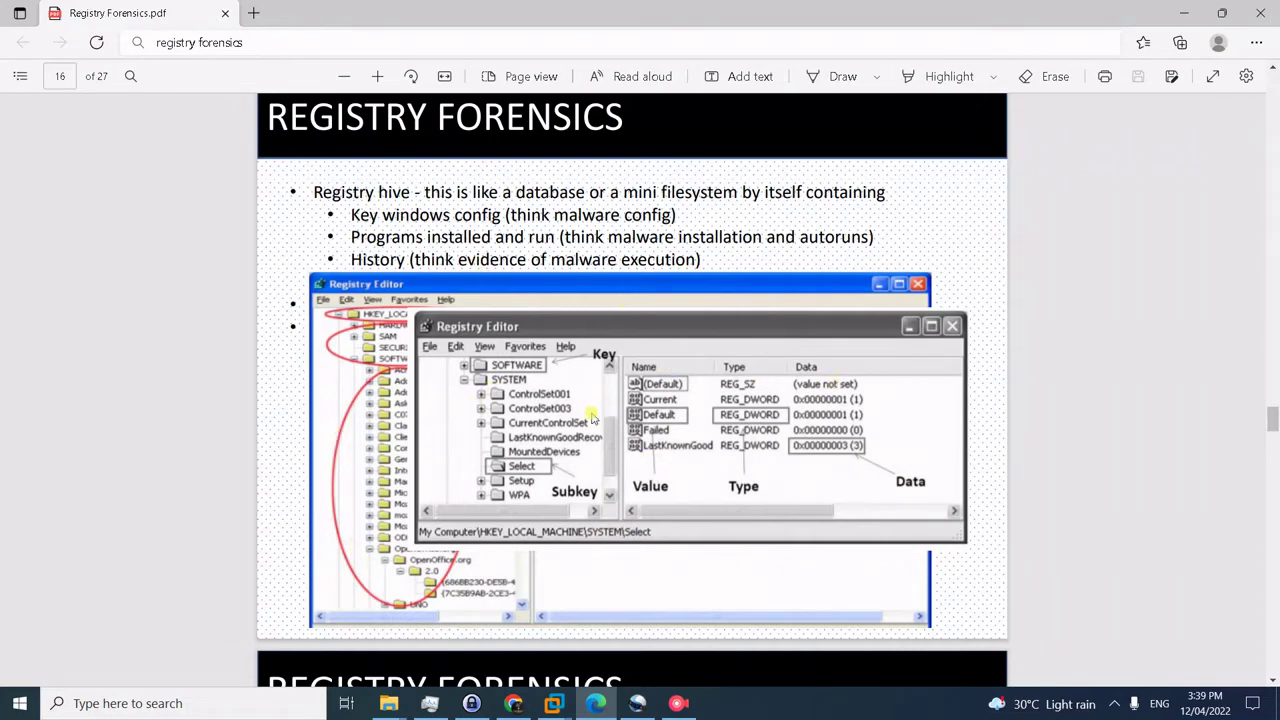
- Read the registry forensics slides on hives, registry locations and critical keys, from page 16 through the Registry Explorer slide on page 22
scroll(592, 421, down, 5)
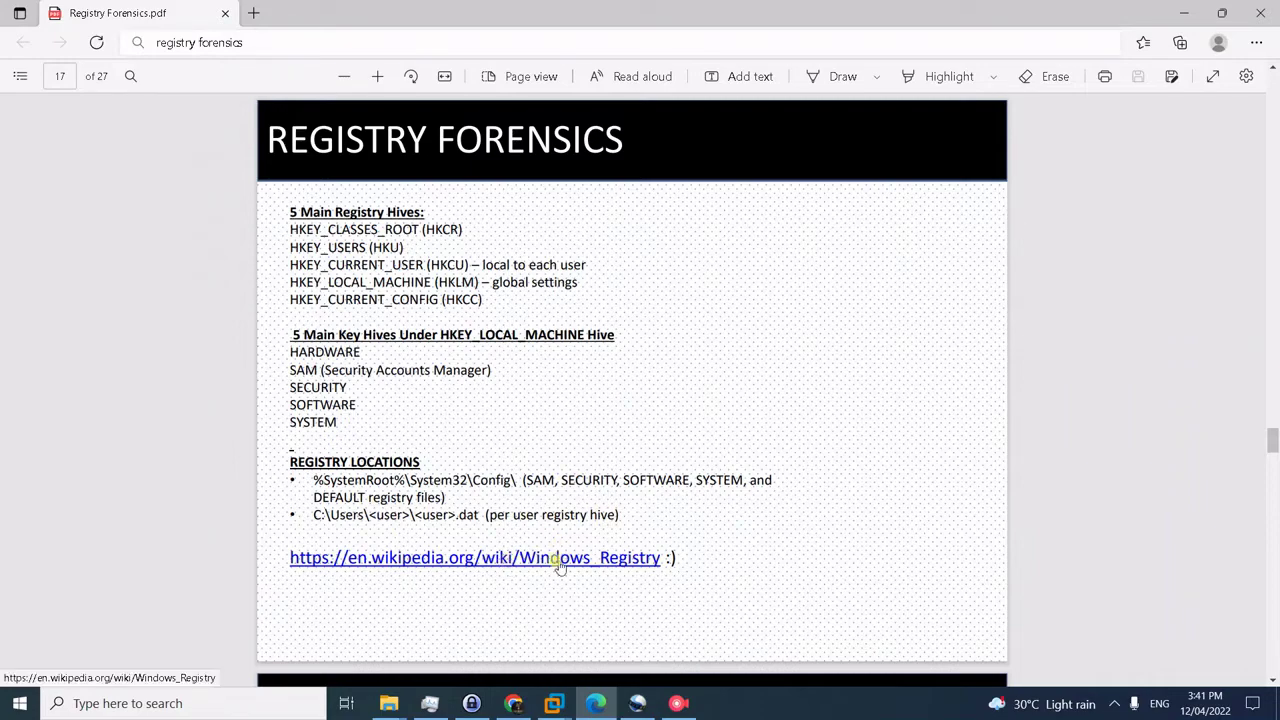
scroll(560, 565, down, 3)
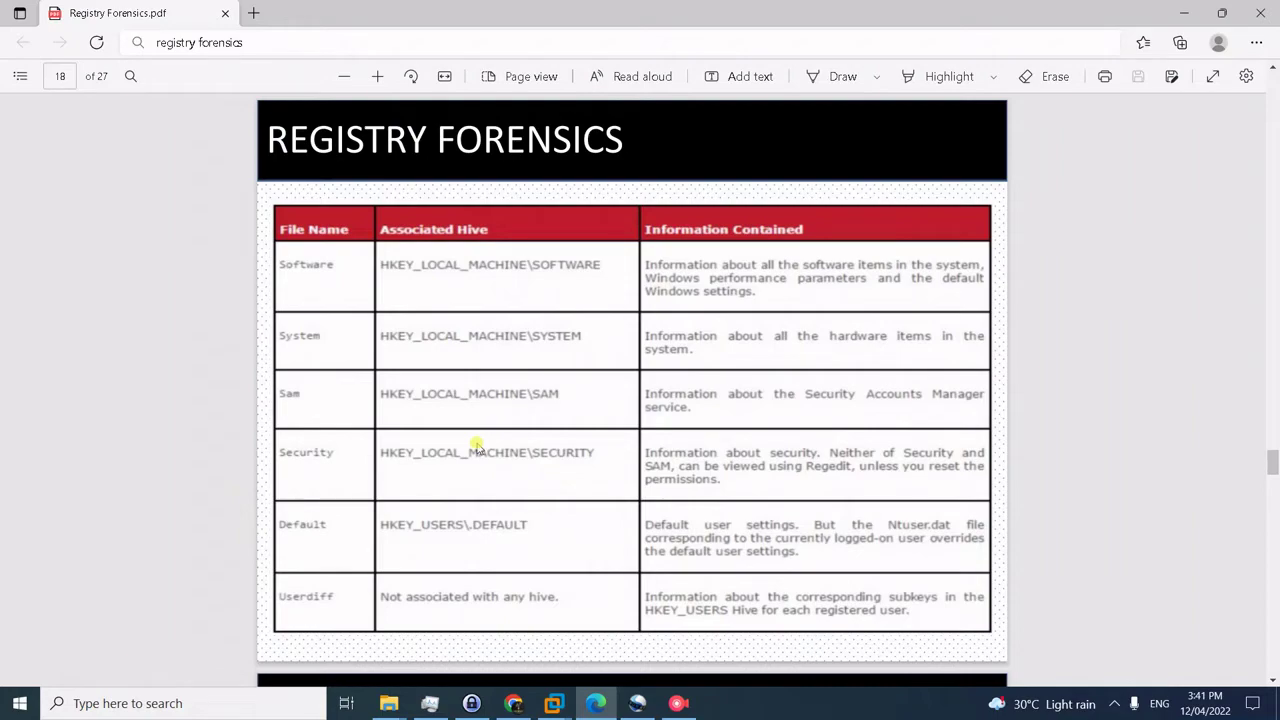
key(Right)
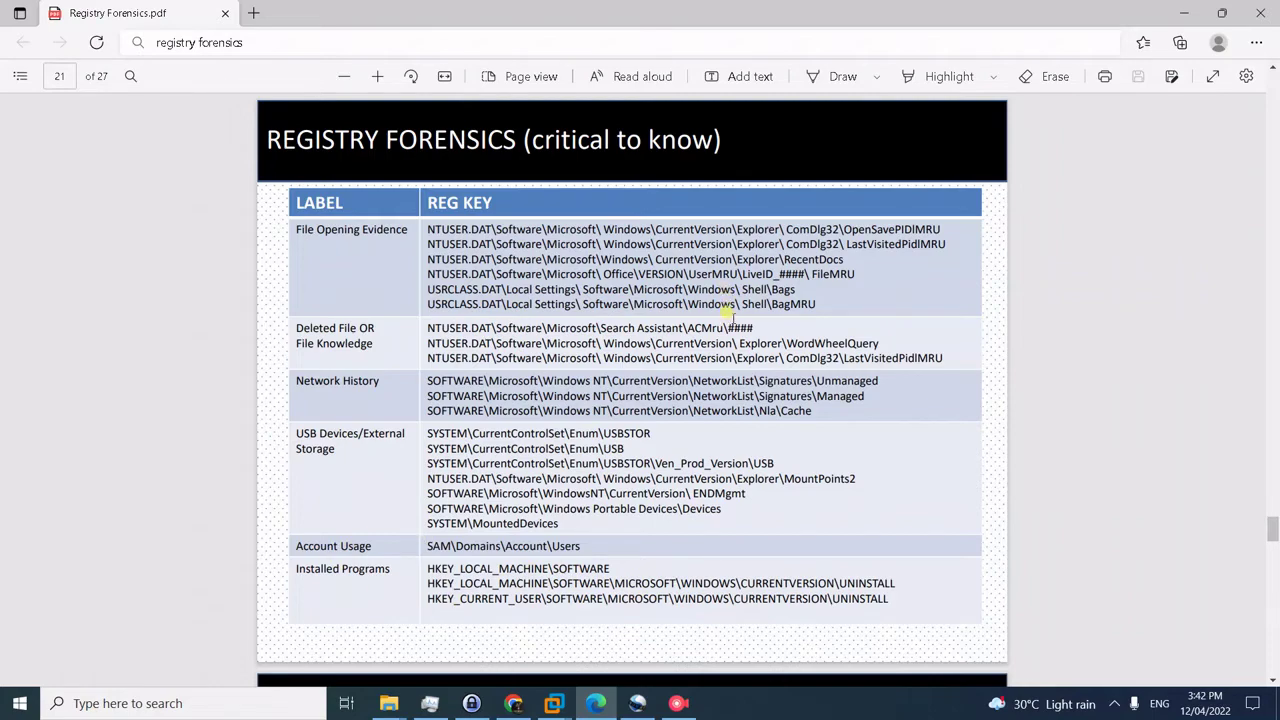
scroll(732, 316, down, 1)
scroll(732, 316, up, 1)
key(Page_Down)
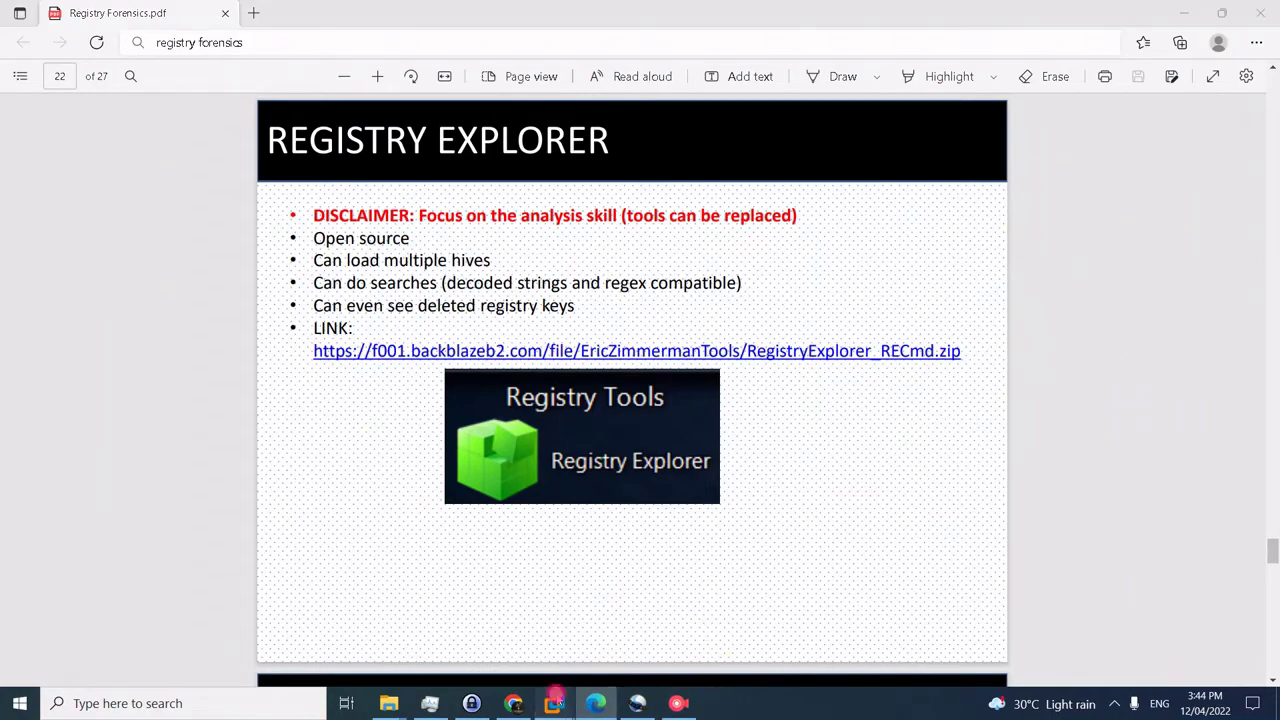
- Switch to the 508 Windows Forensic VM in VMware Workstation and review the Registry Explorer description on the tools web page
mouse_move(553, 703)
click(548, 606)
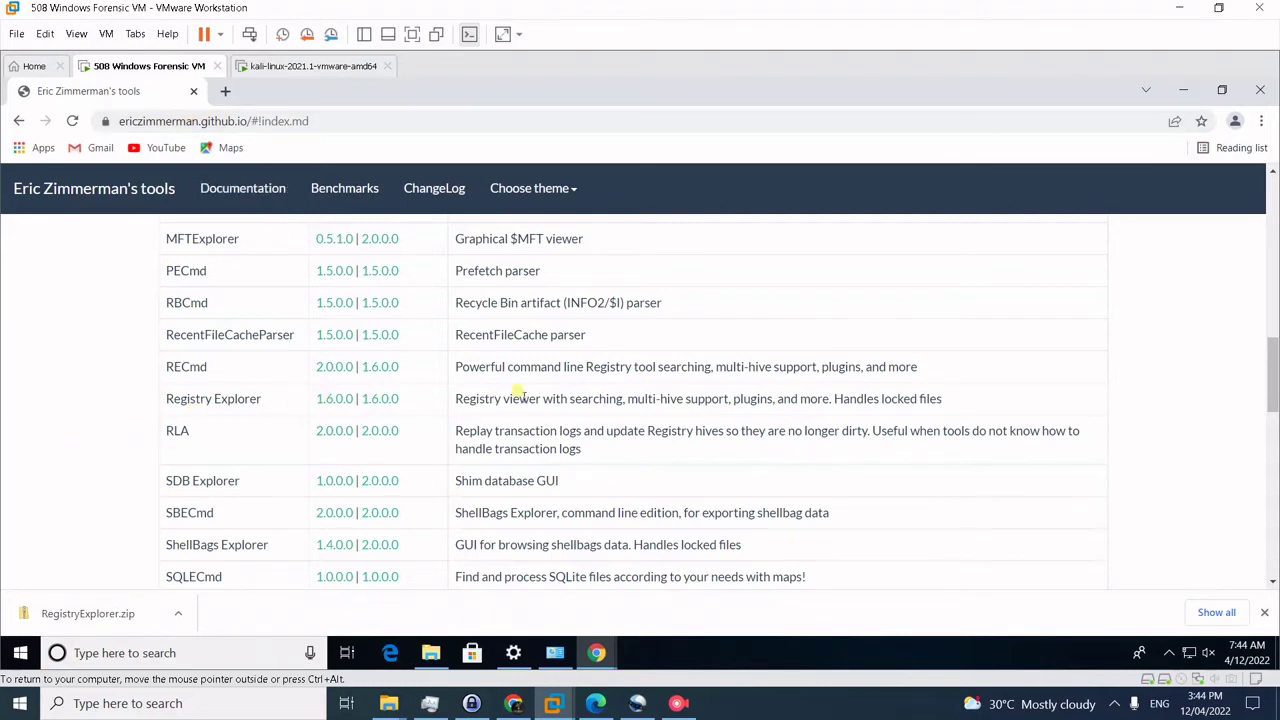
drag(487, 398, 986, 400)
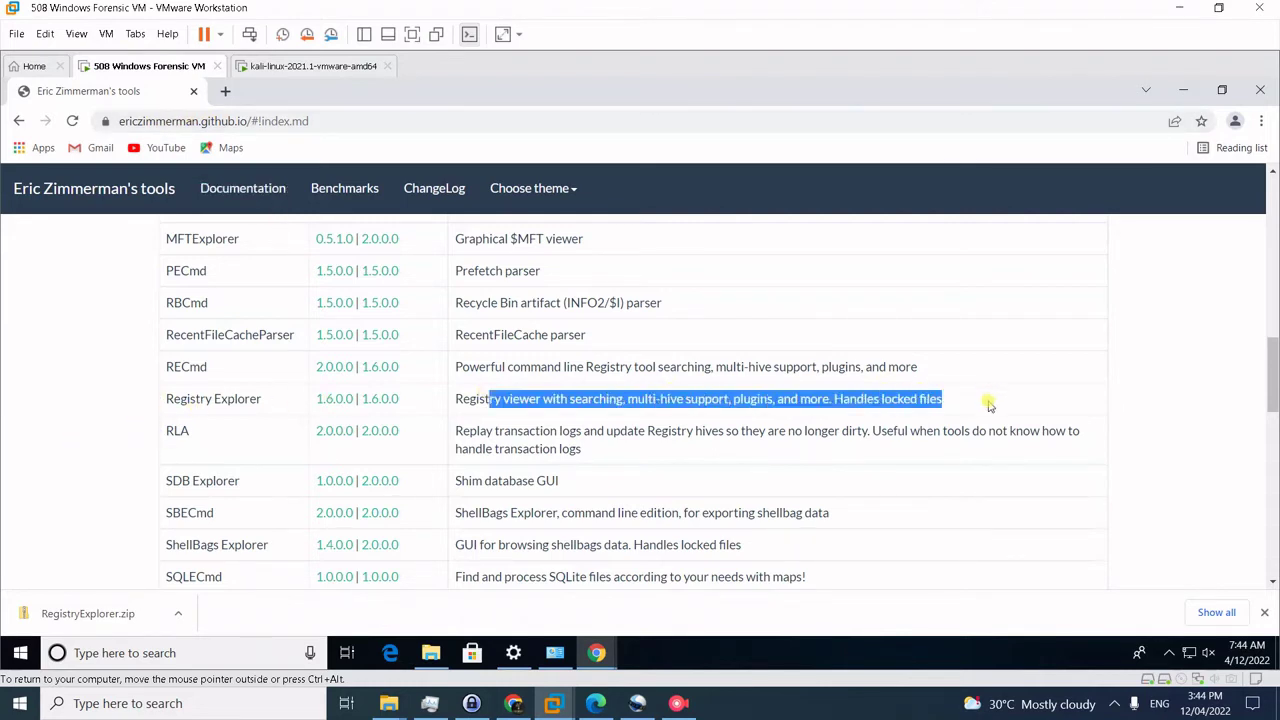
click(975, 403)
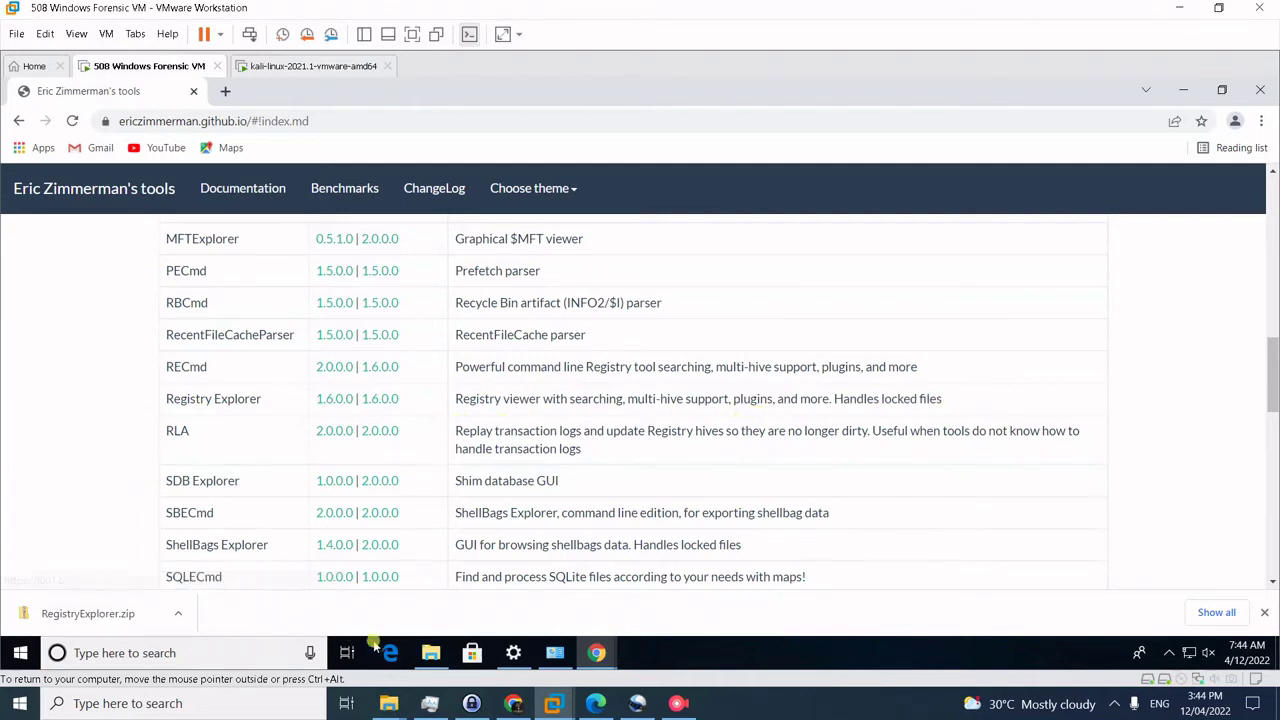
- Extract the RegistryExplorer zip archive from Downloads into C:\Users\test\Downloads\RegistryExplorer
click(430, 653)
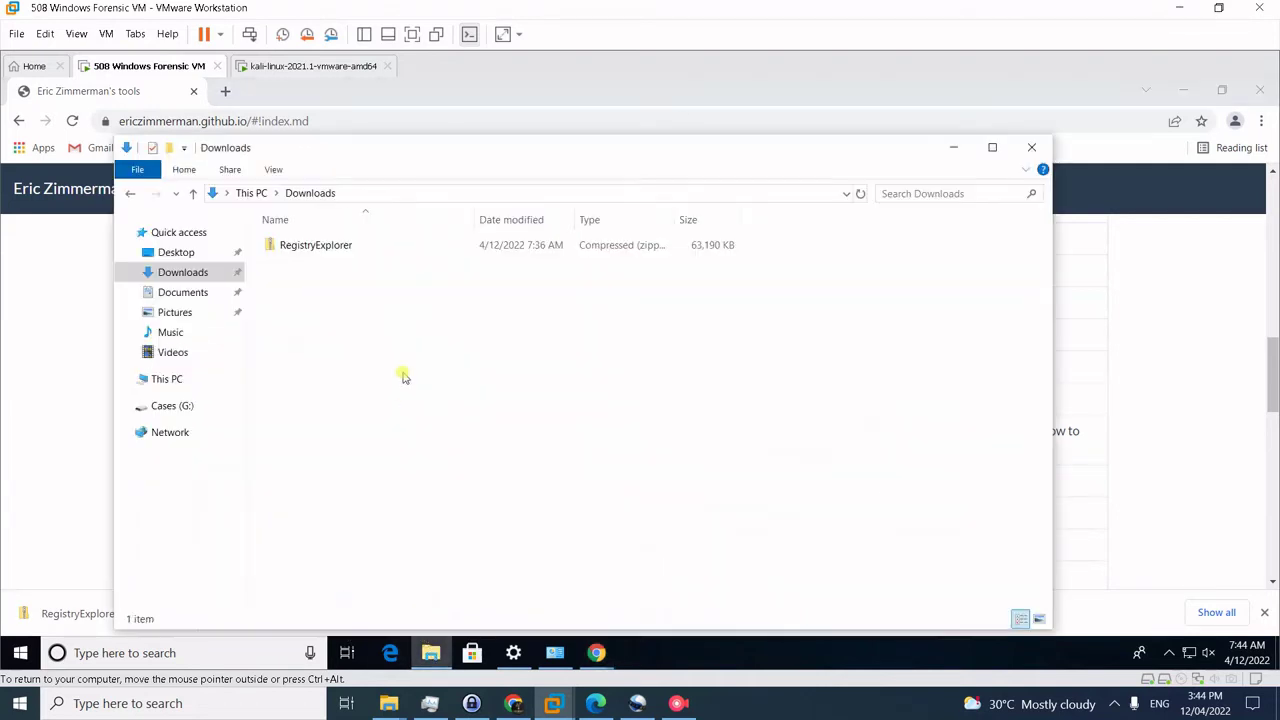
right_click(314, 248)
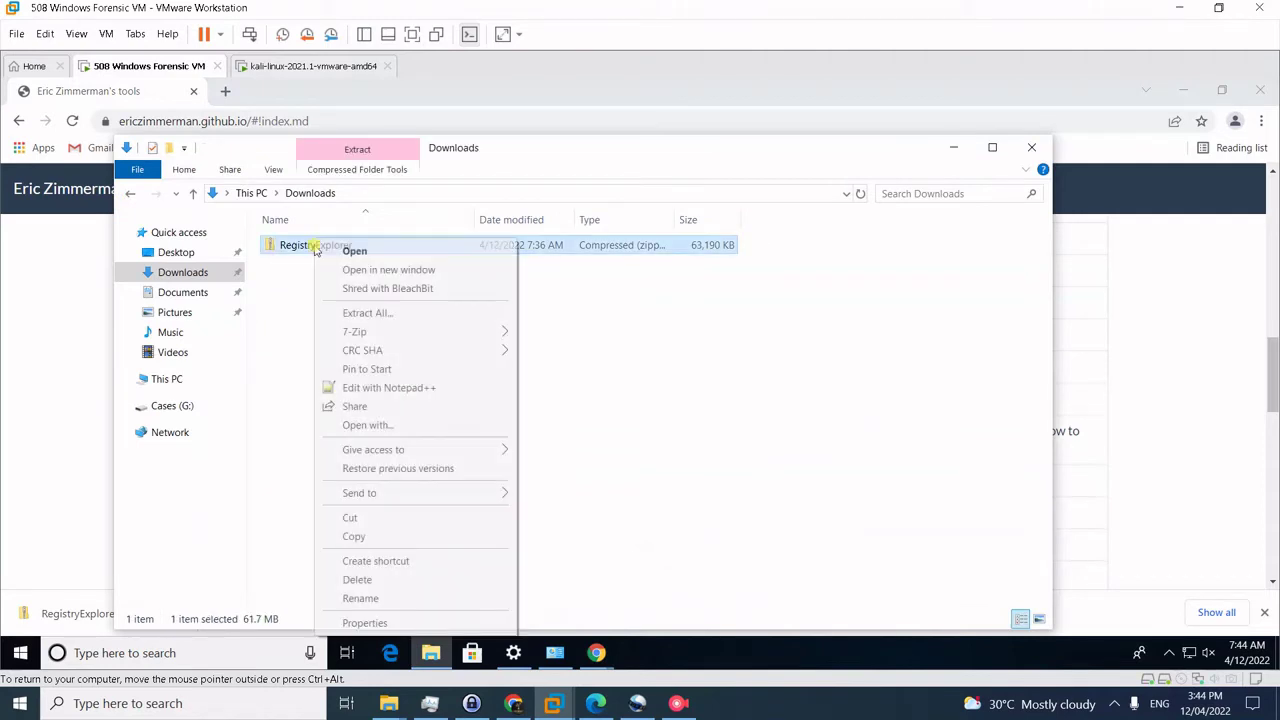
click(462, 316)
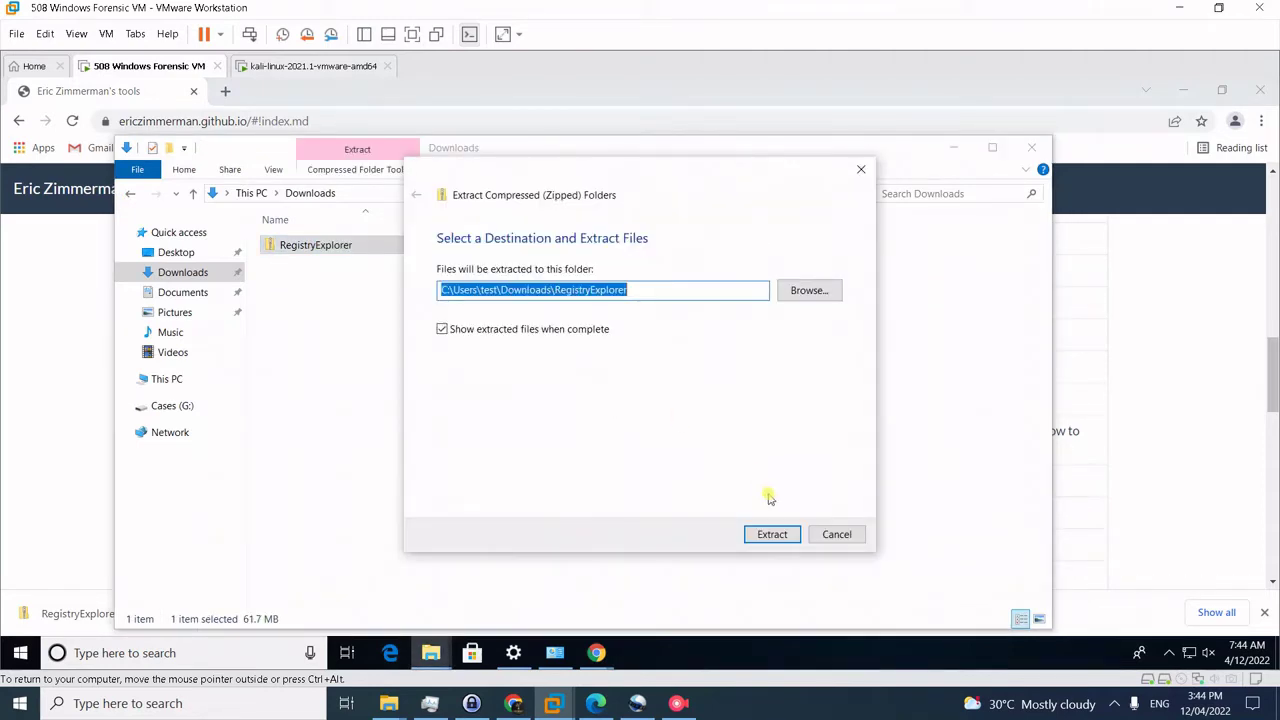
click(785, 535)
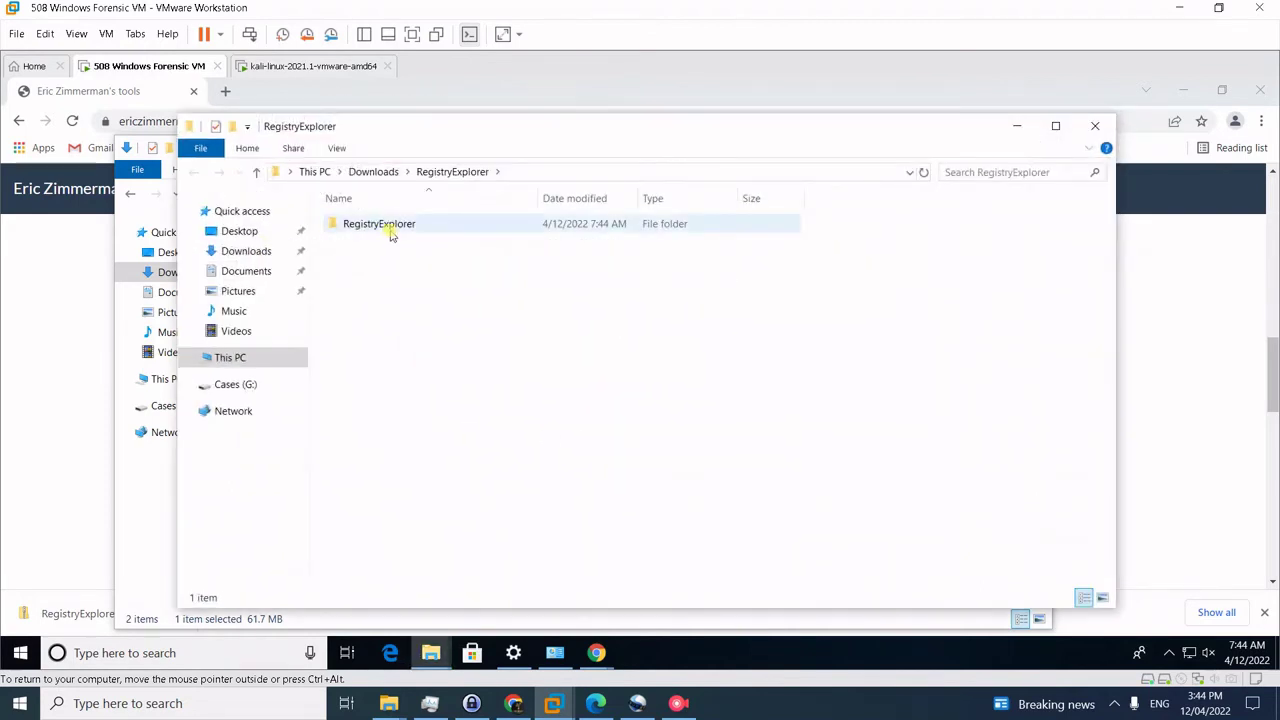
- Open the extracted inner RegistryExplorer folder and run the RegistryExplorer application as administrator
click(391, 233)
double_click(394, 233)
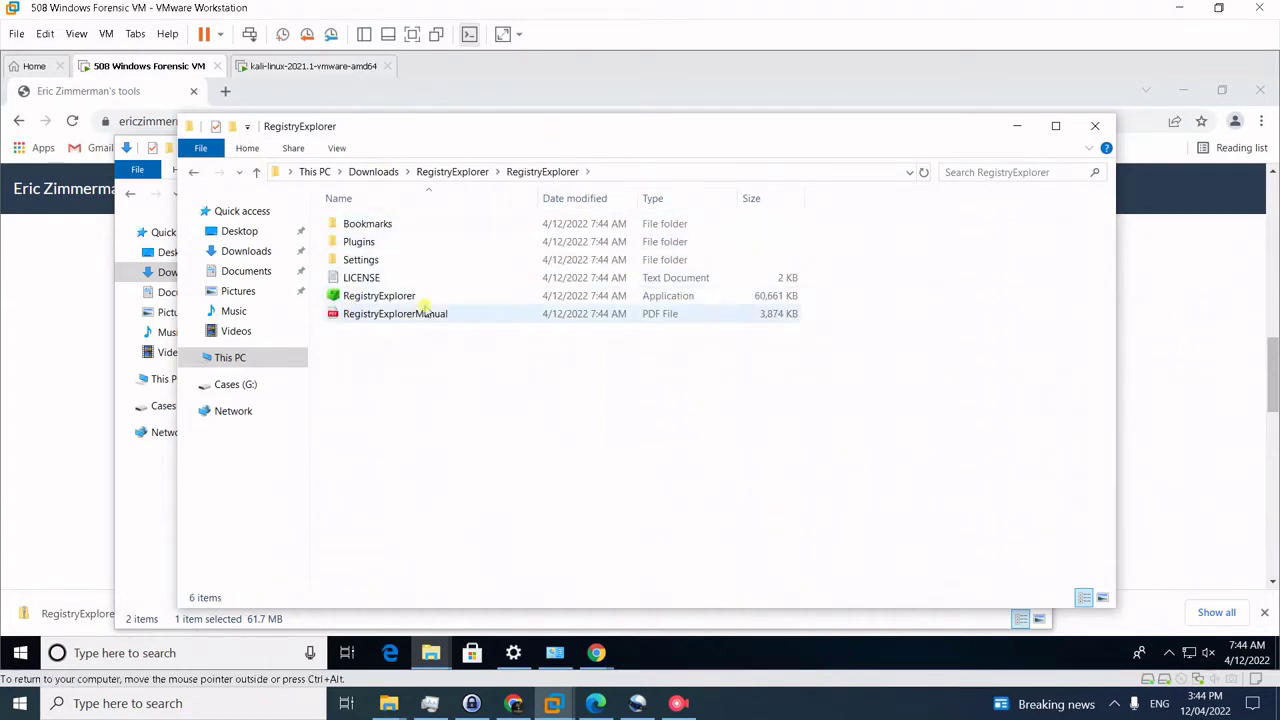
click(414, 294)
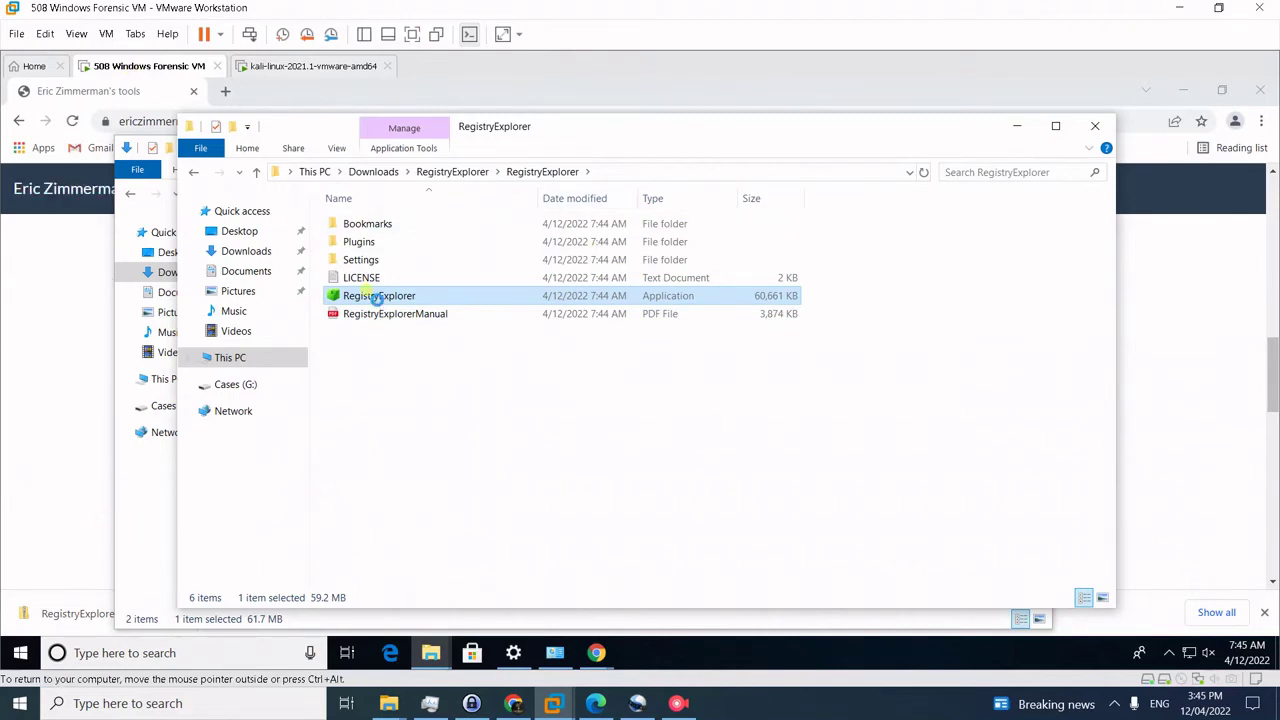
right_click(377, 298)
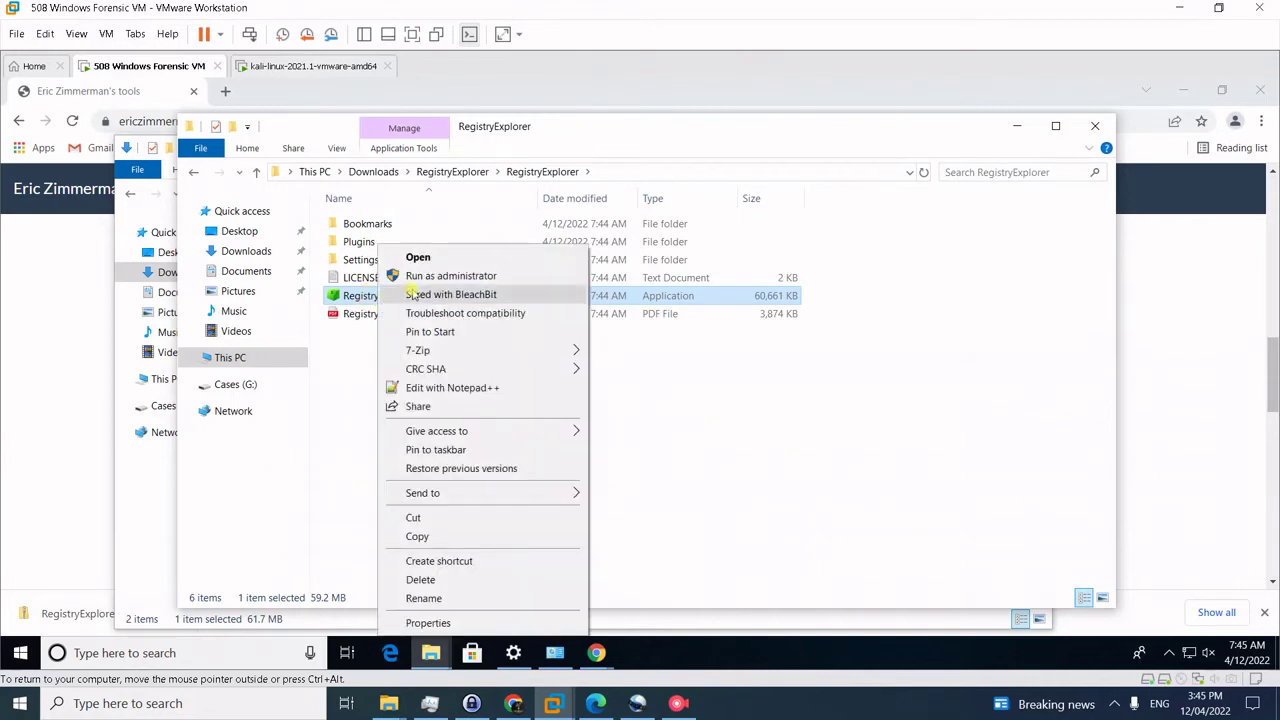
click(568, 279)
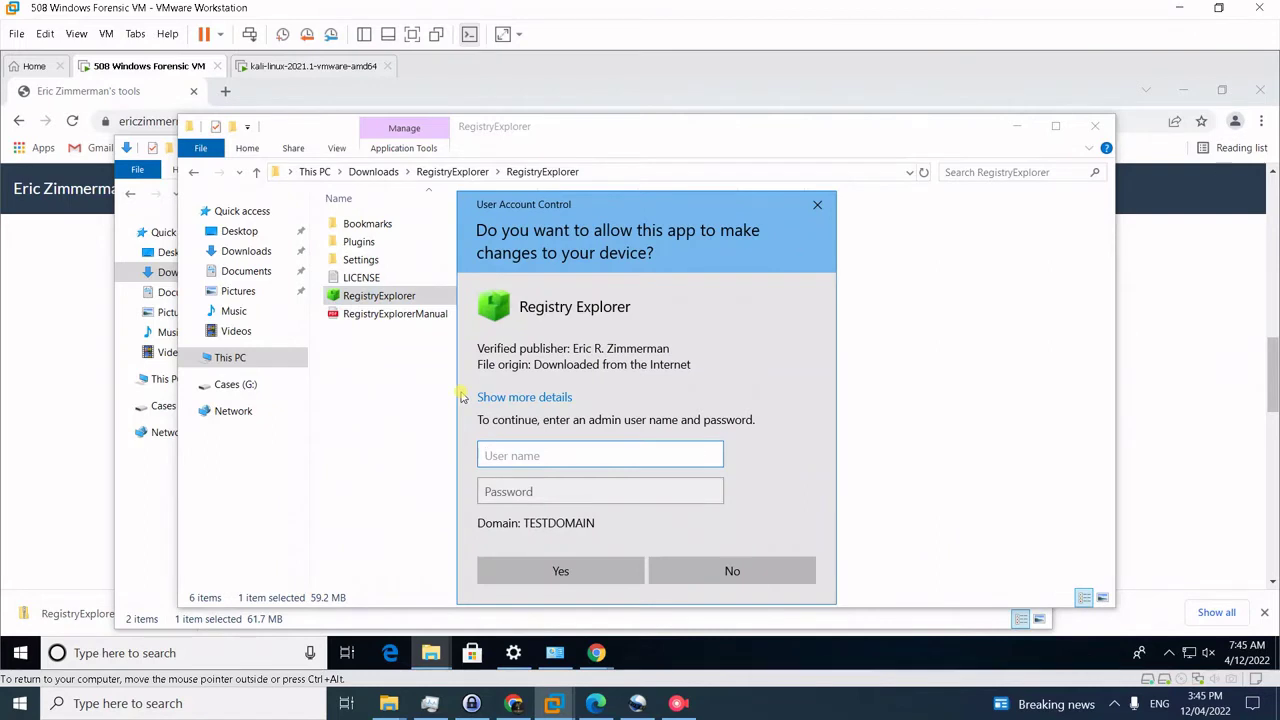
- Authorize the elevation request with the user name Administrator and the account password
text(Adminis)
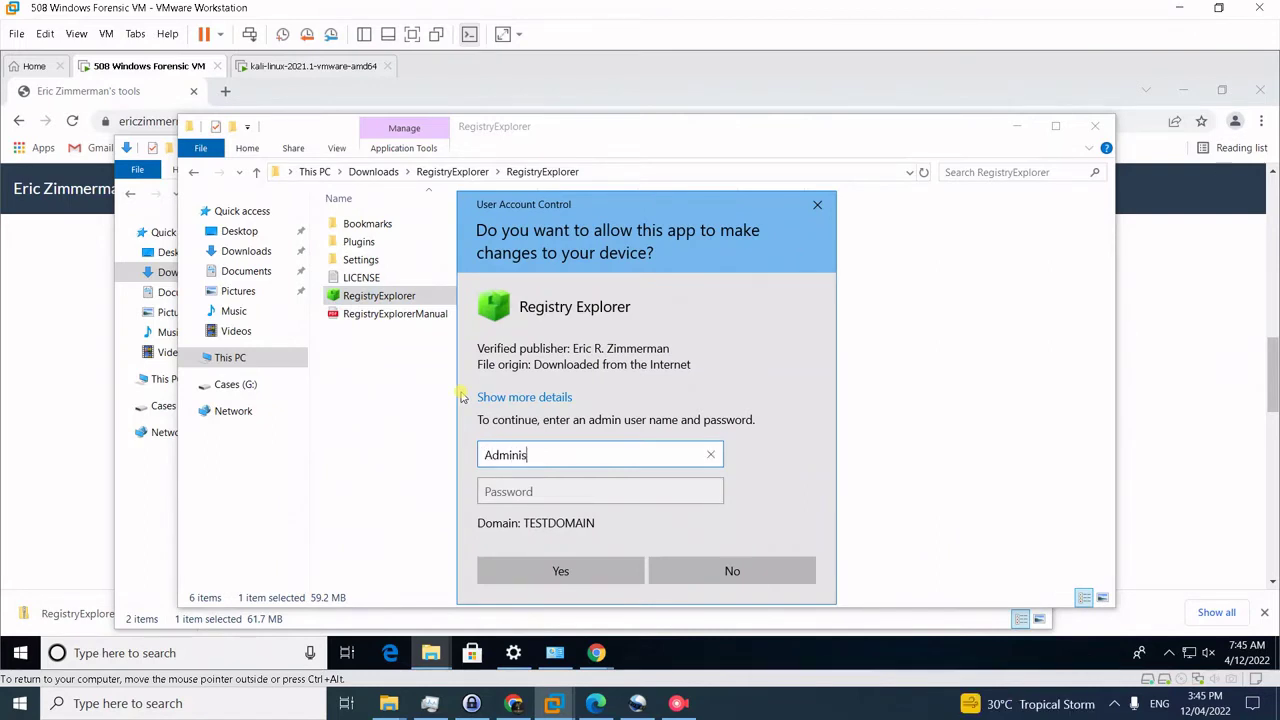
text(trator)
key(Tab)
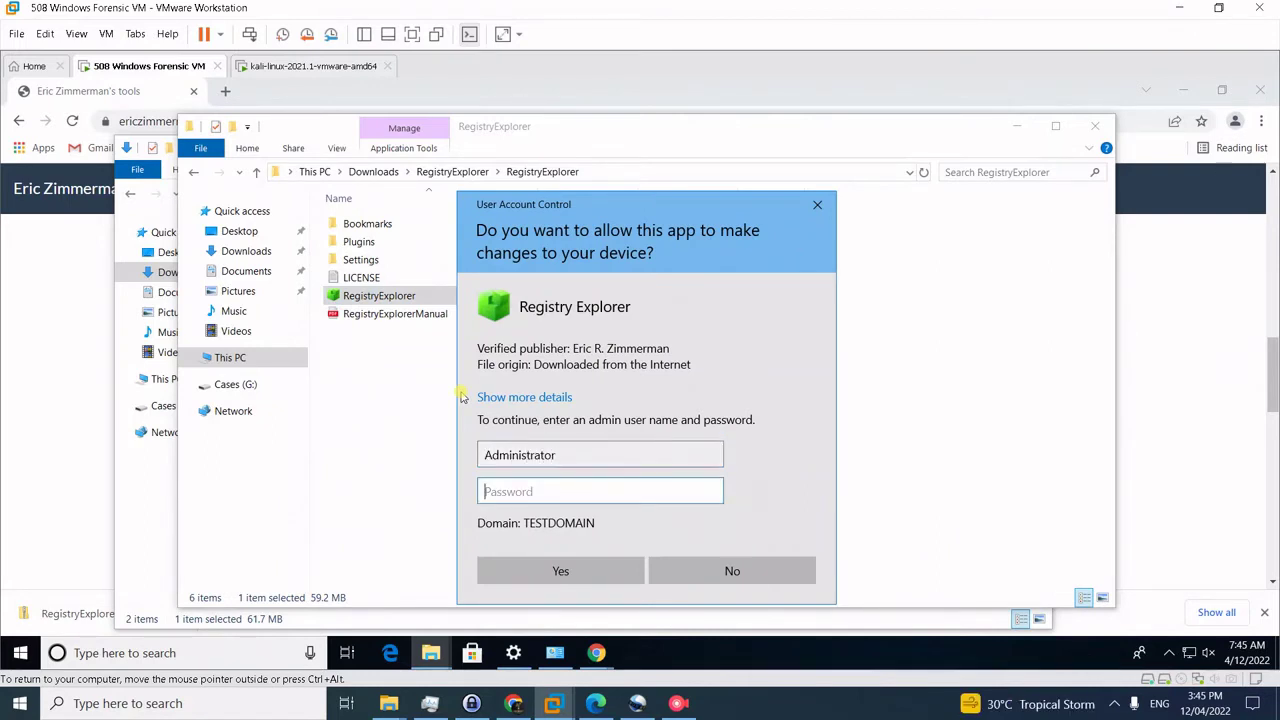
text(*************)
key(Return)
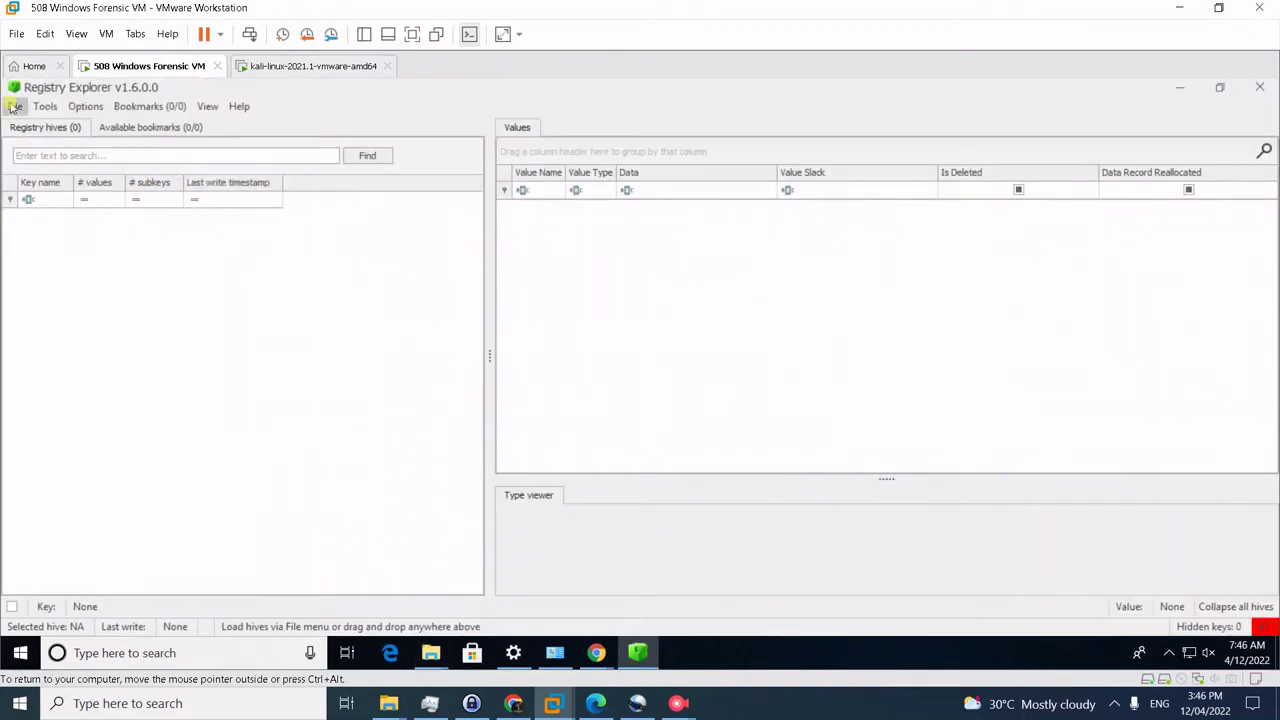
- Load the Administrator NTUSER.DAT user hive from the live system
click(14, 106)
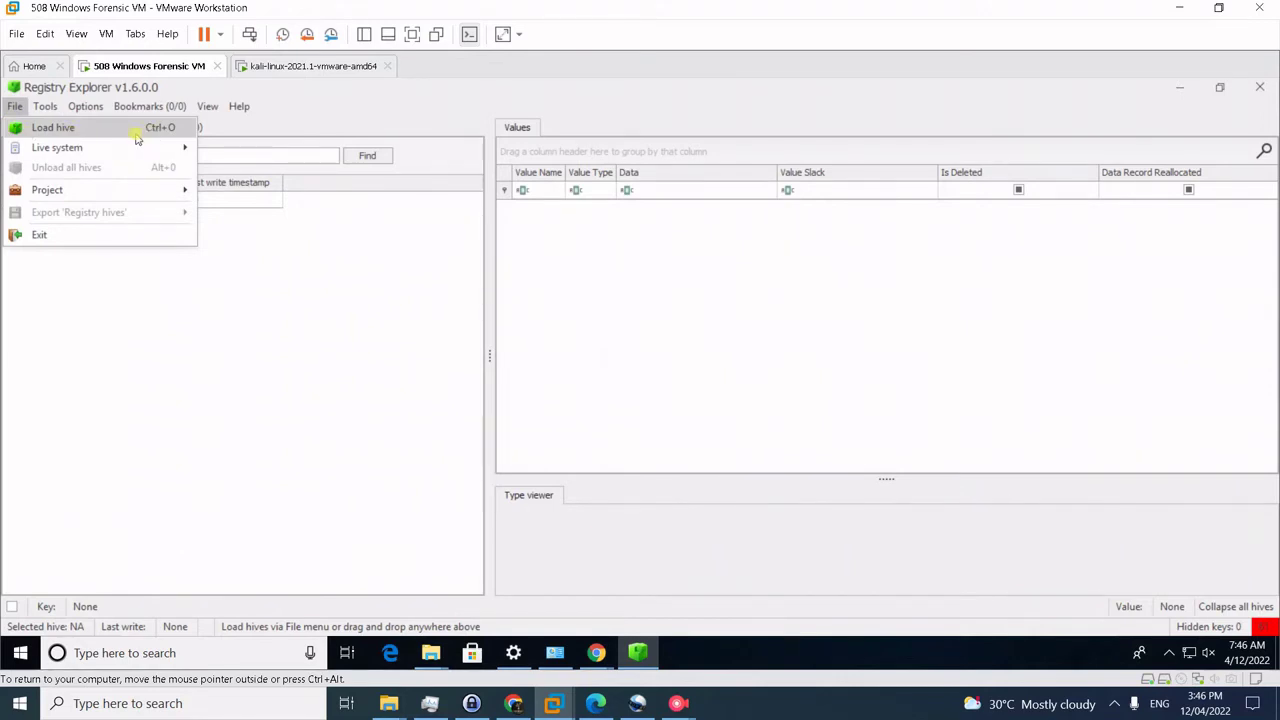
mouse_move(138, 148)
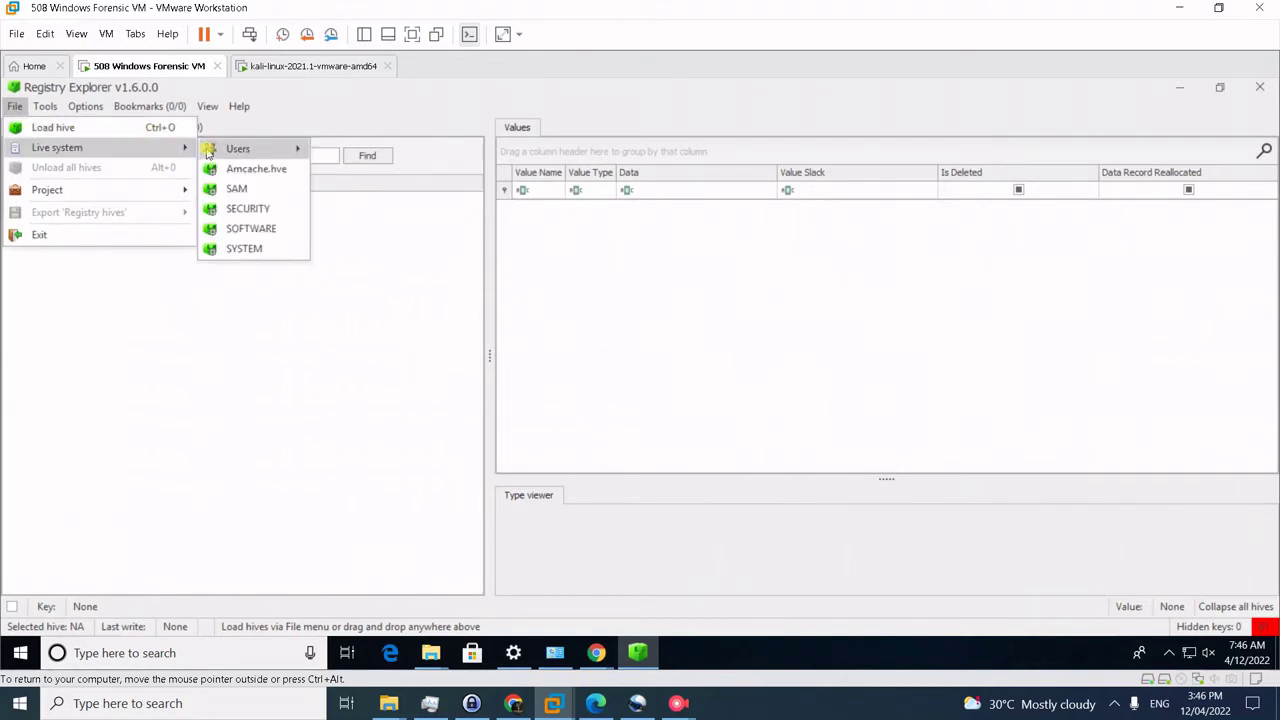
mouse_move(256, 150)
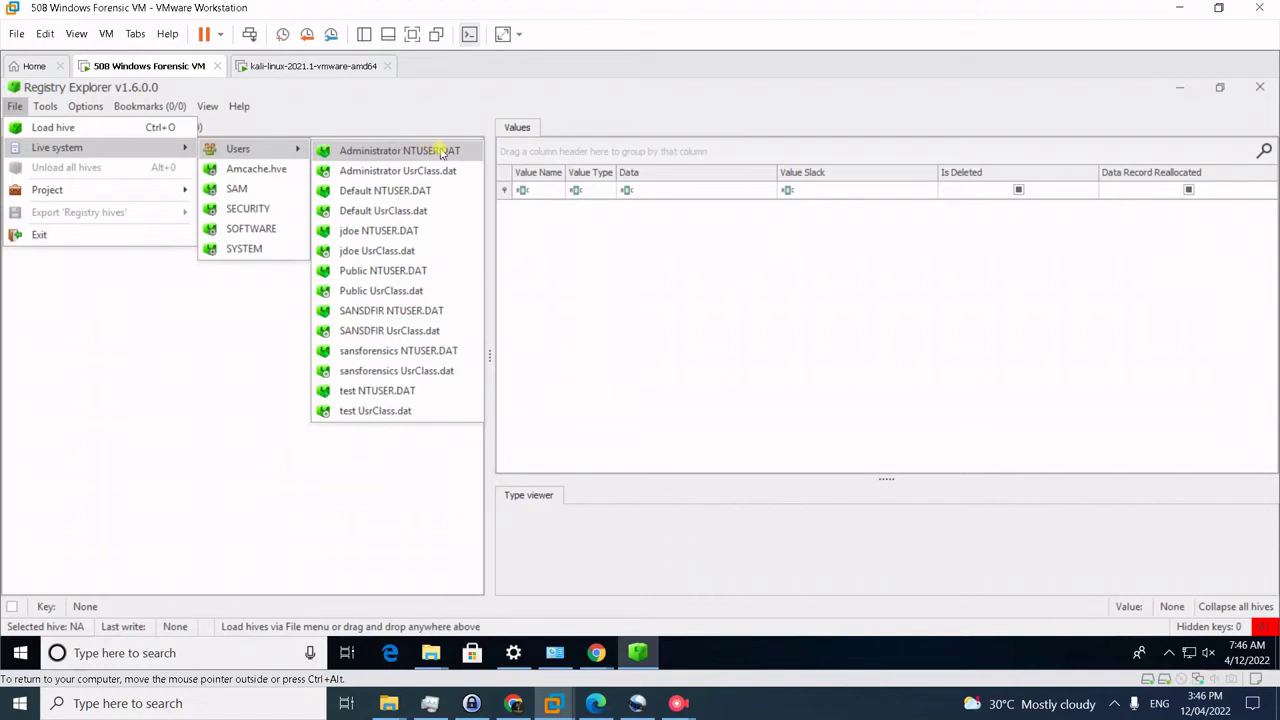
click(443, 152)
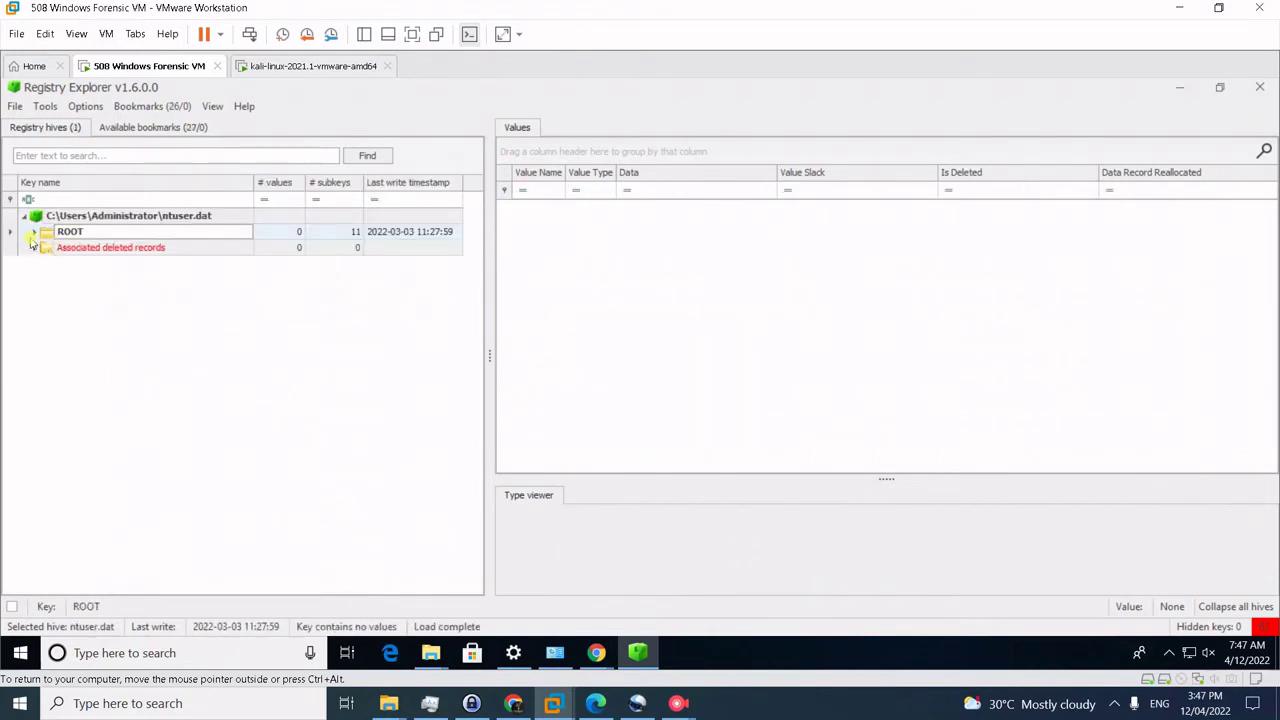
- Expand ROOT, AppEvents and EventLabels in the loaded hive and view the values of the ActivatingDocument key
click(34, 236)
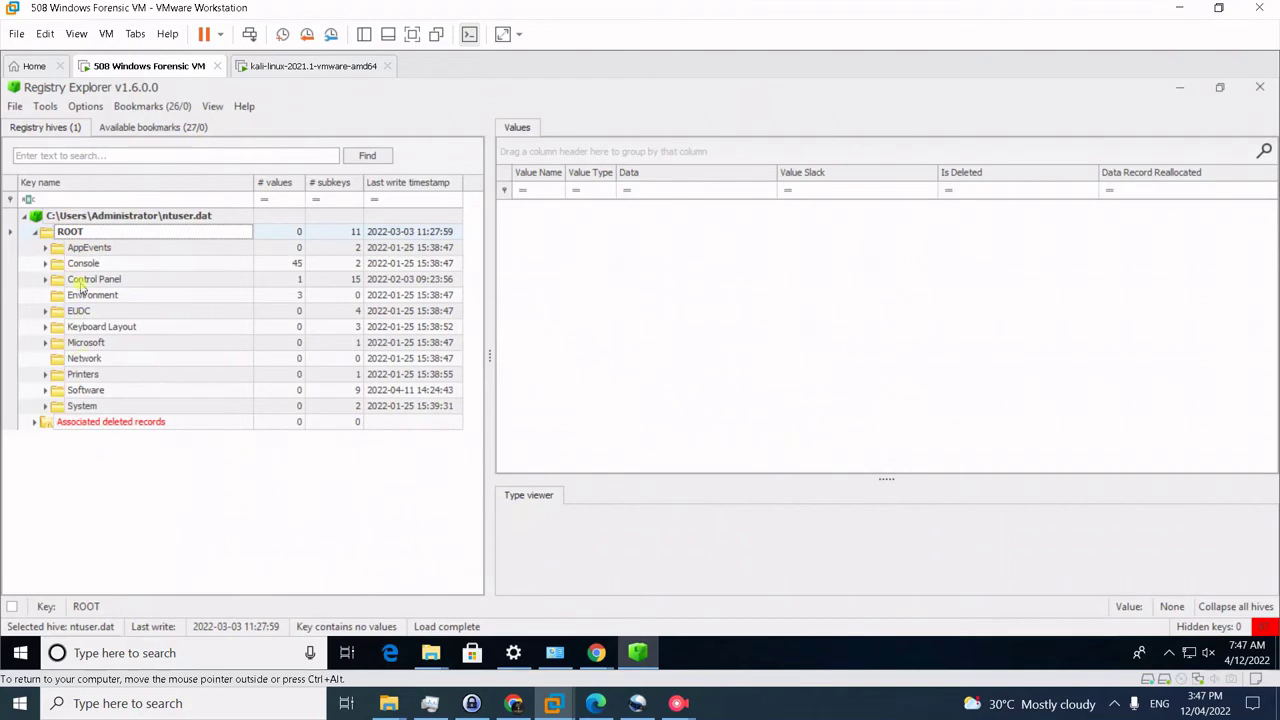
key(super+Down)
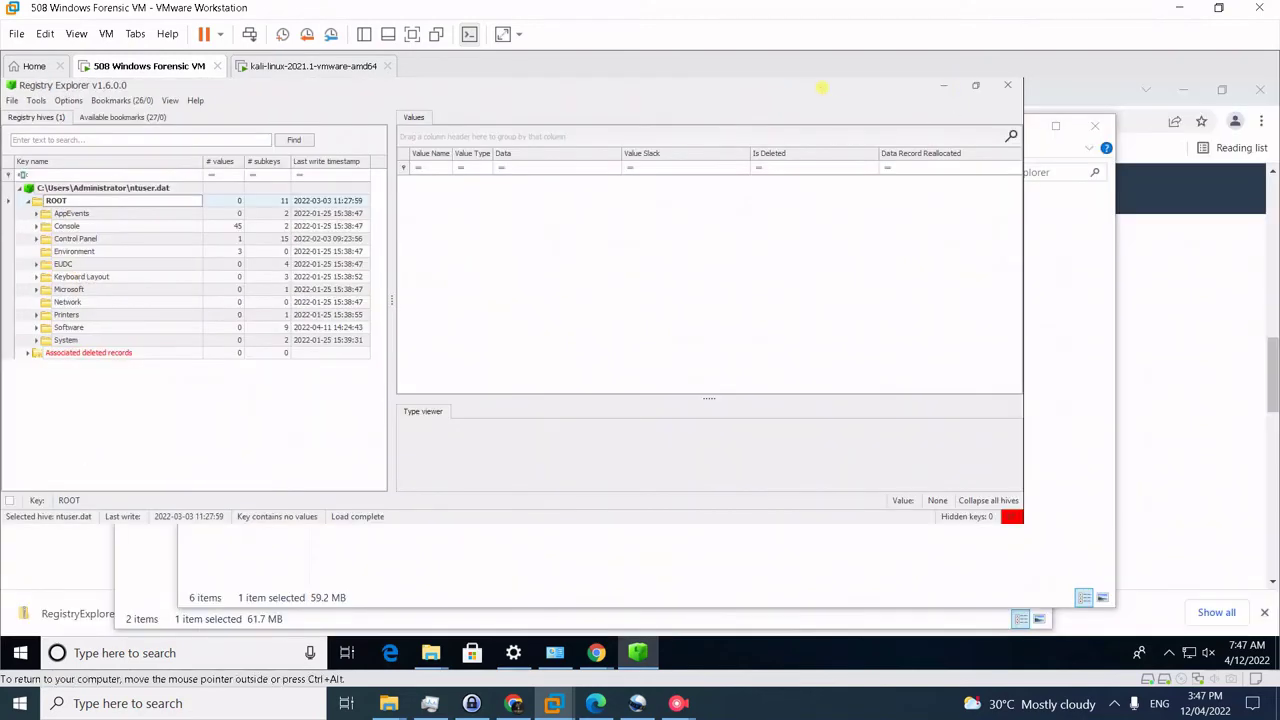
click(1004, 94)
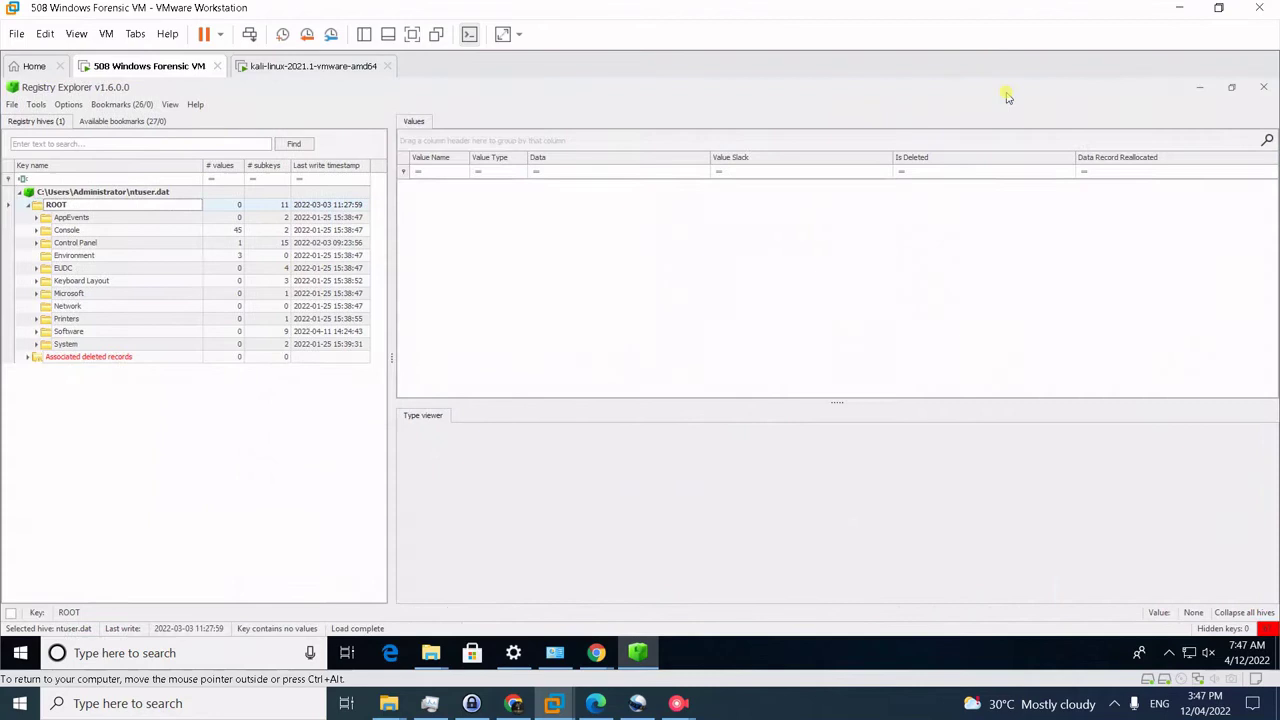
click(36, 218)
click(47, 231)
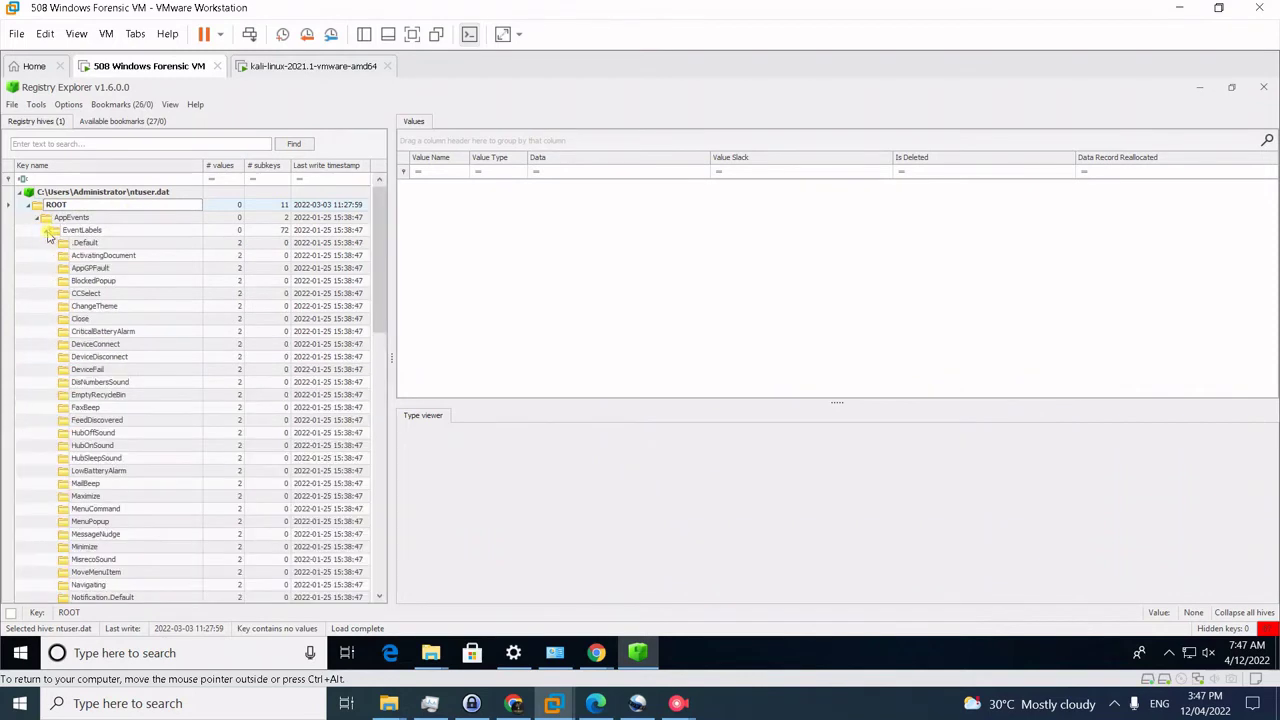
click(135, 255)
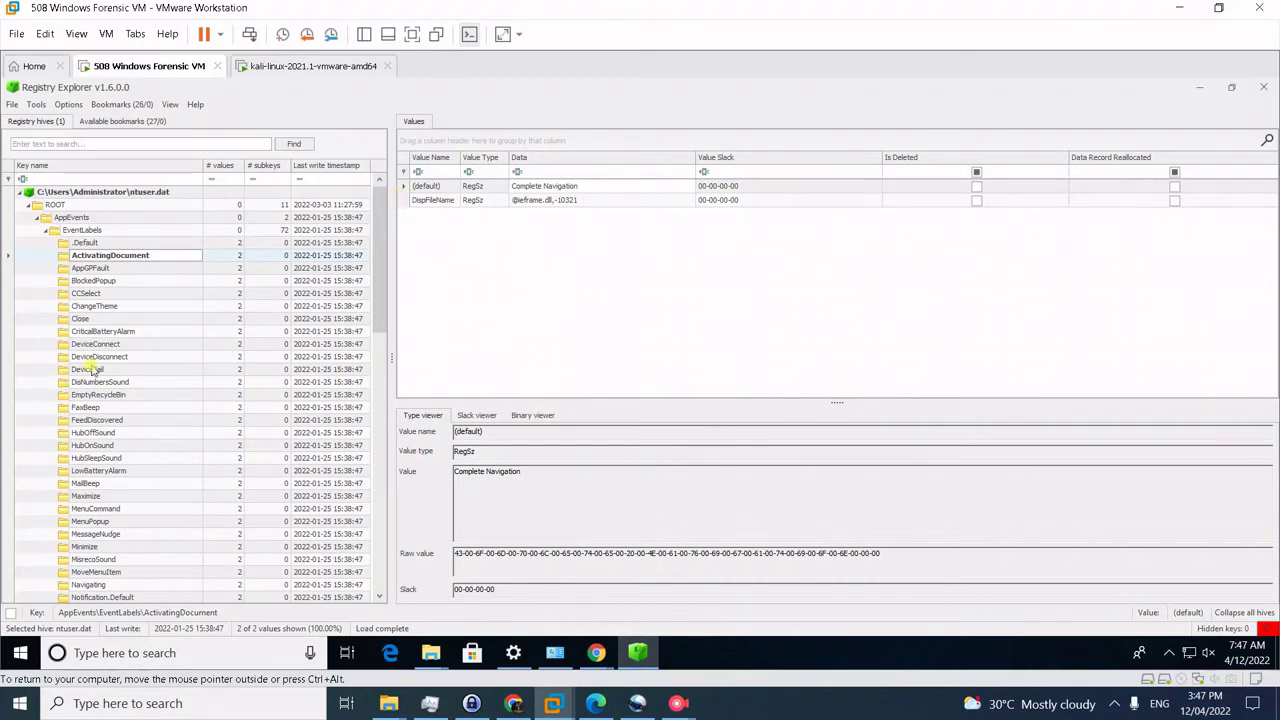
- Switch to the Registry Forensics PDF in Edge and go back to the critical registry keys table on page 19
mouse_move(596, 703)
click(600, 620)
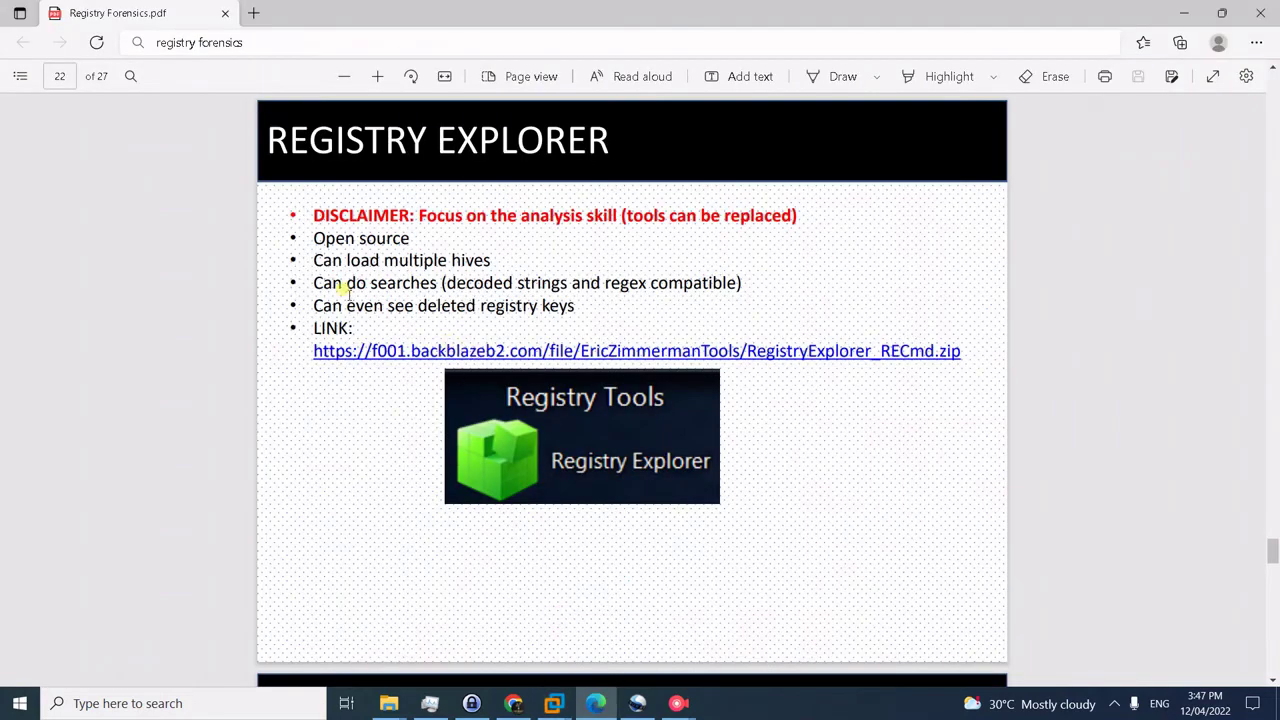
scroll(348, 293, up, 2)
scroll(348, 293, up, 1)
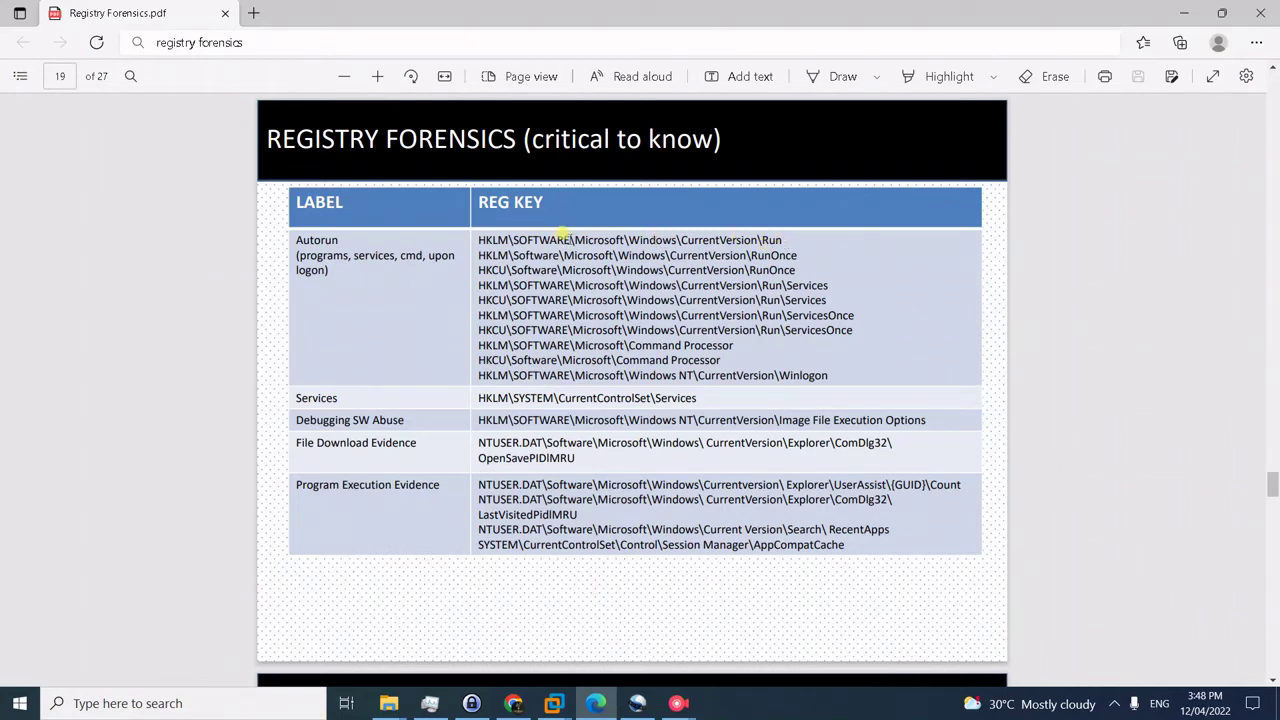
- Return to Registry Explorer in the VM, collapse AppEvents, and expand Microsoft\Windows\CurrentVersion\Explorer under ROOT
key(alt+Tab)
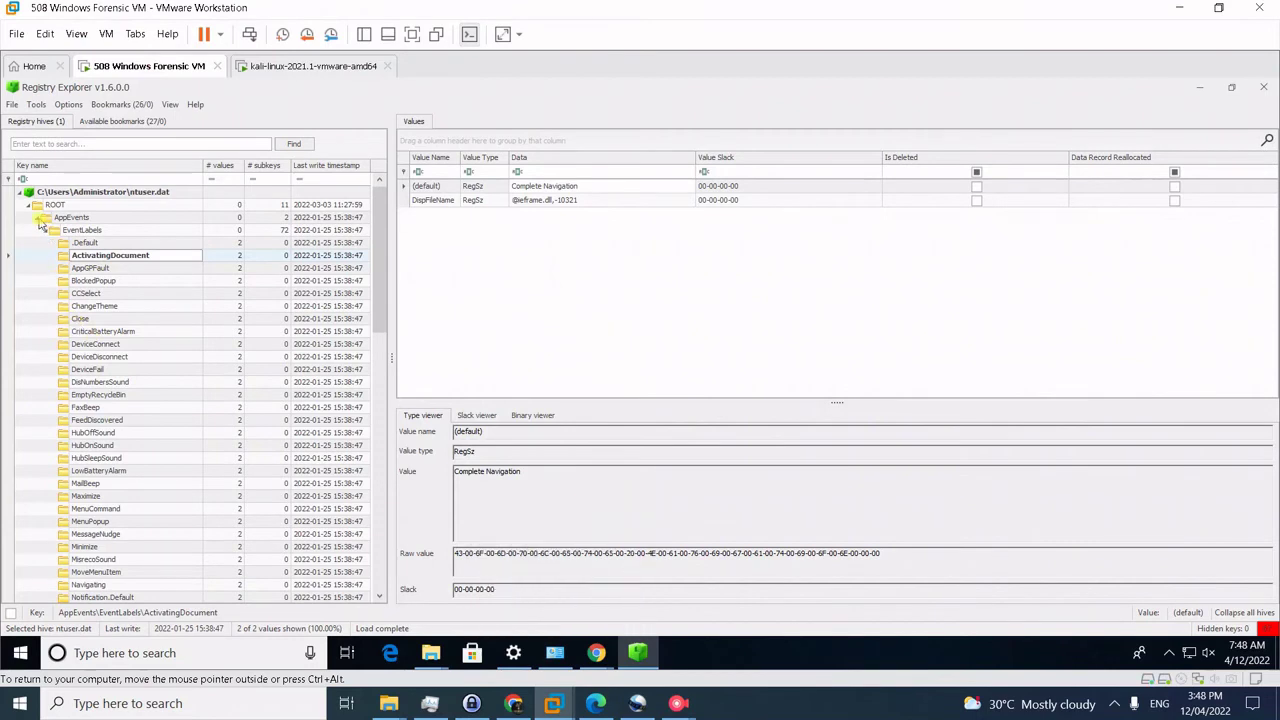
click(37, 219)
click(37, 219)
click(37, 219)
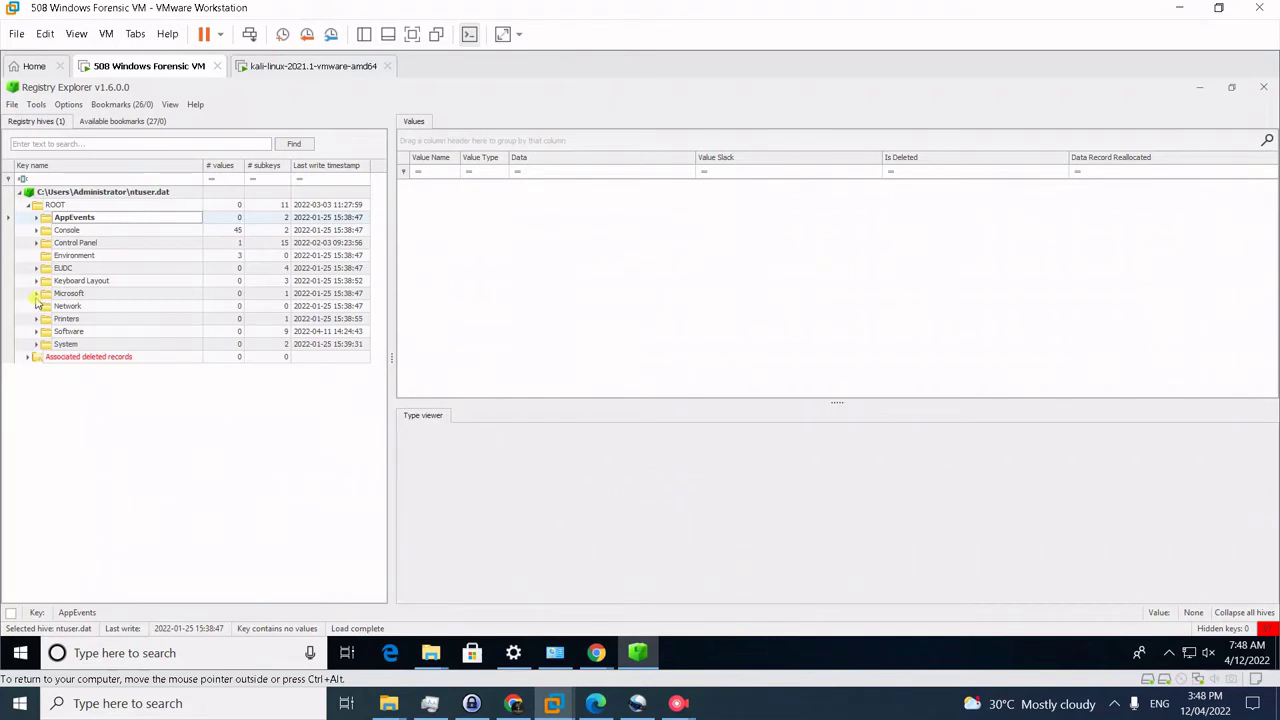
click(36, 294)
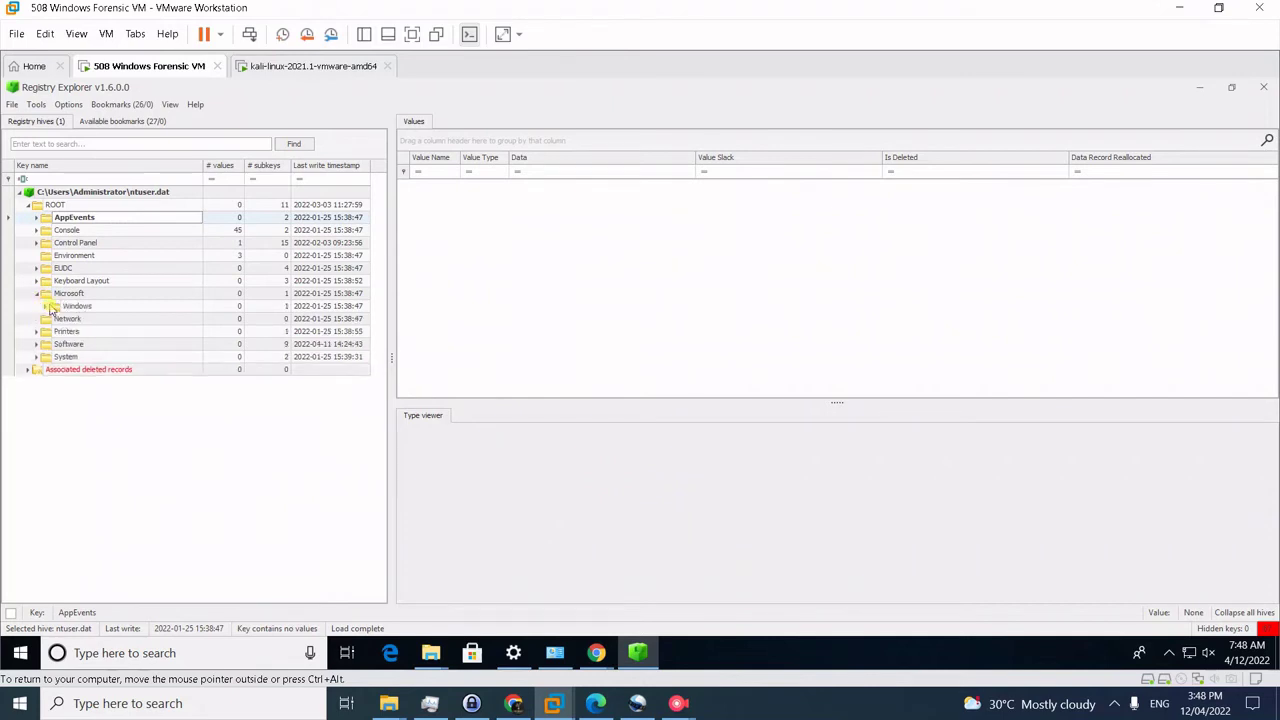
click(50, 308)
click(50, 308)
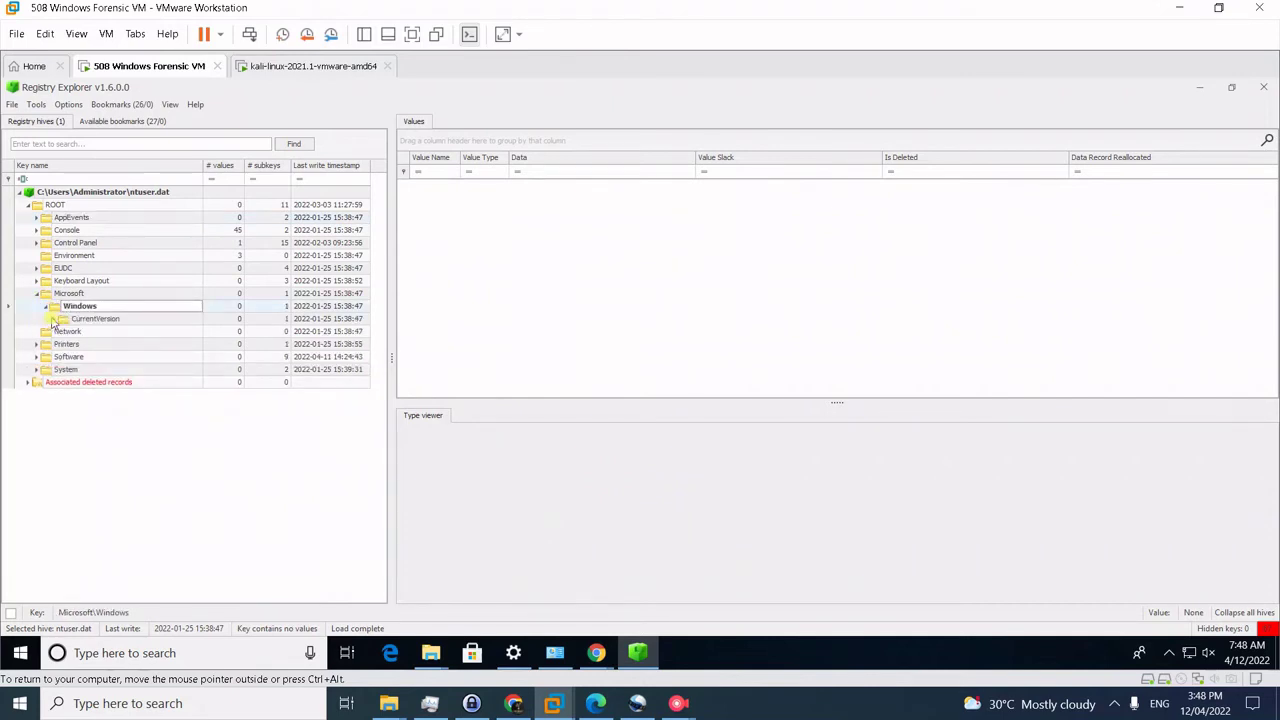
click(54, 319)
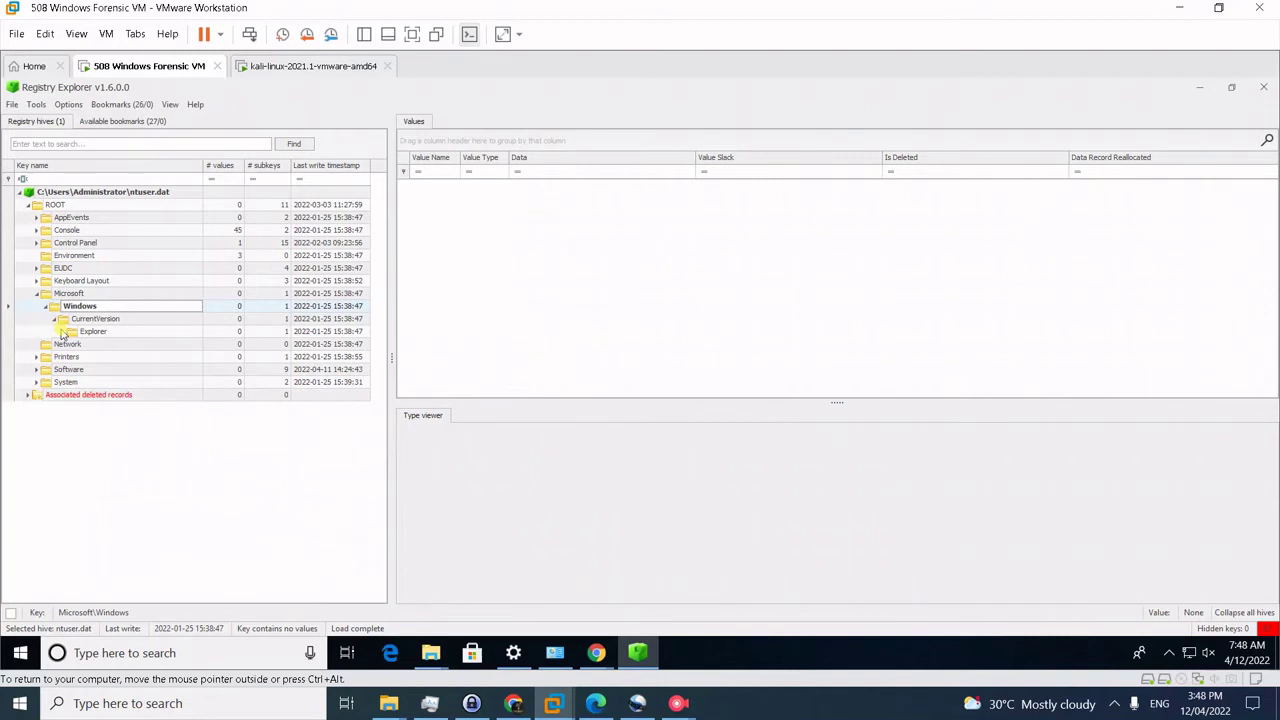
click(61, 333)
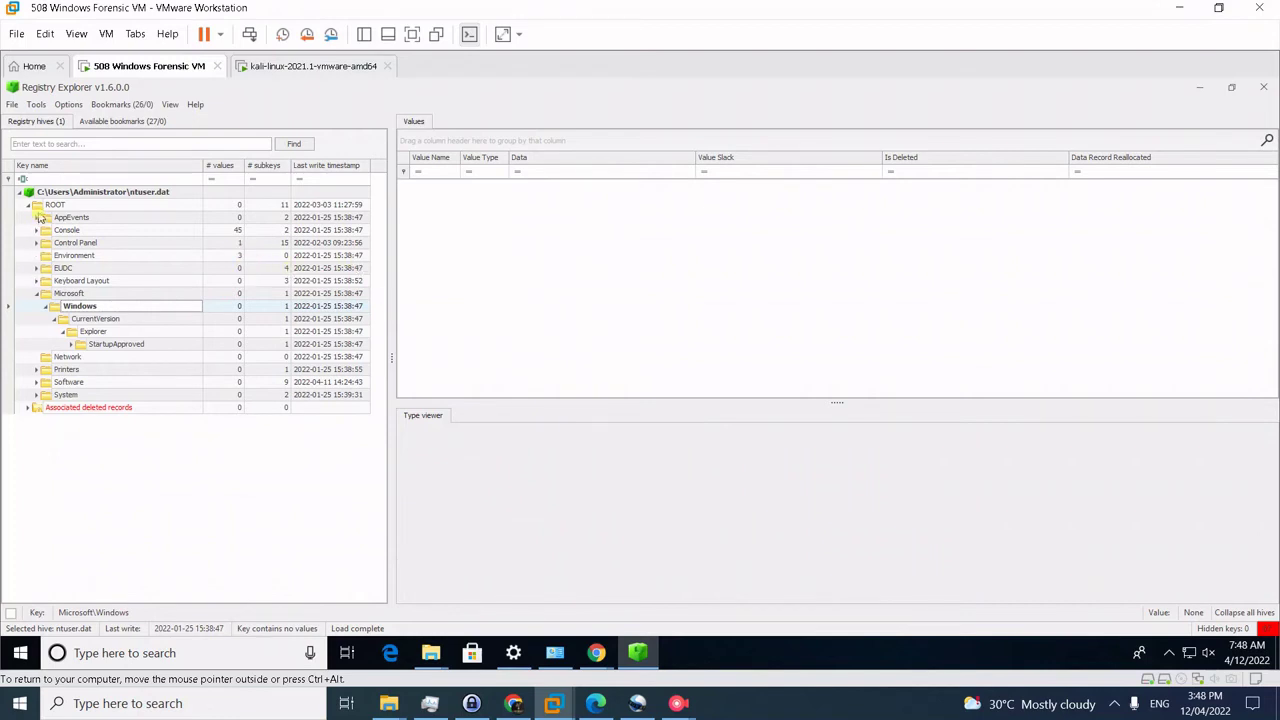
- Load the SOFTWARE hive from the live system
click(12, 105)
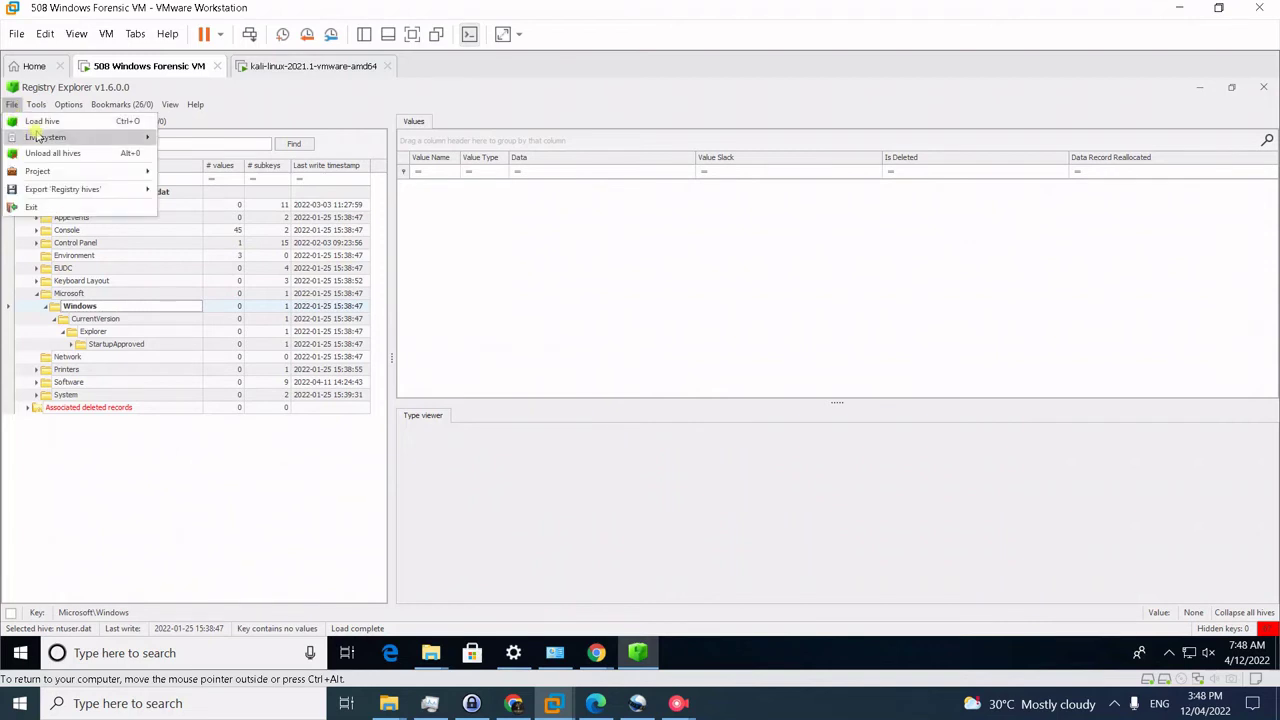
mouse_move(36, 136)
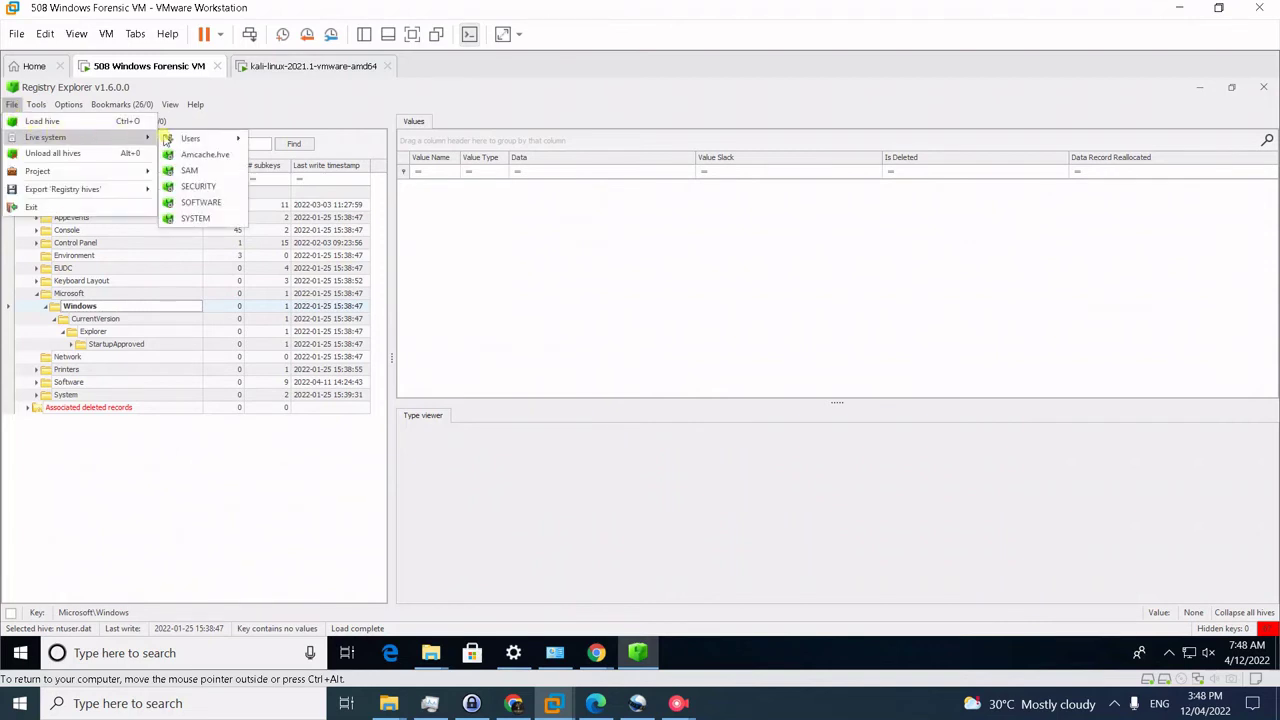
mouse_move(190, 138)
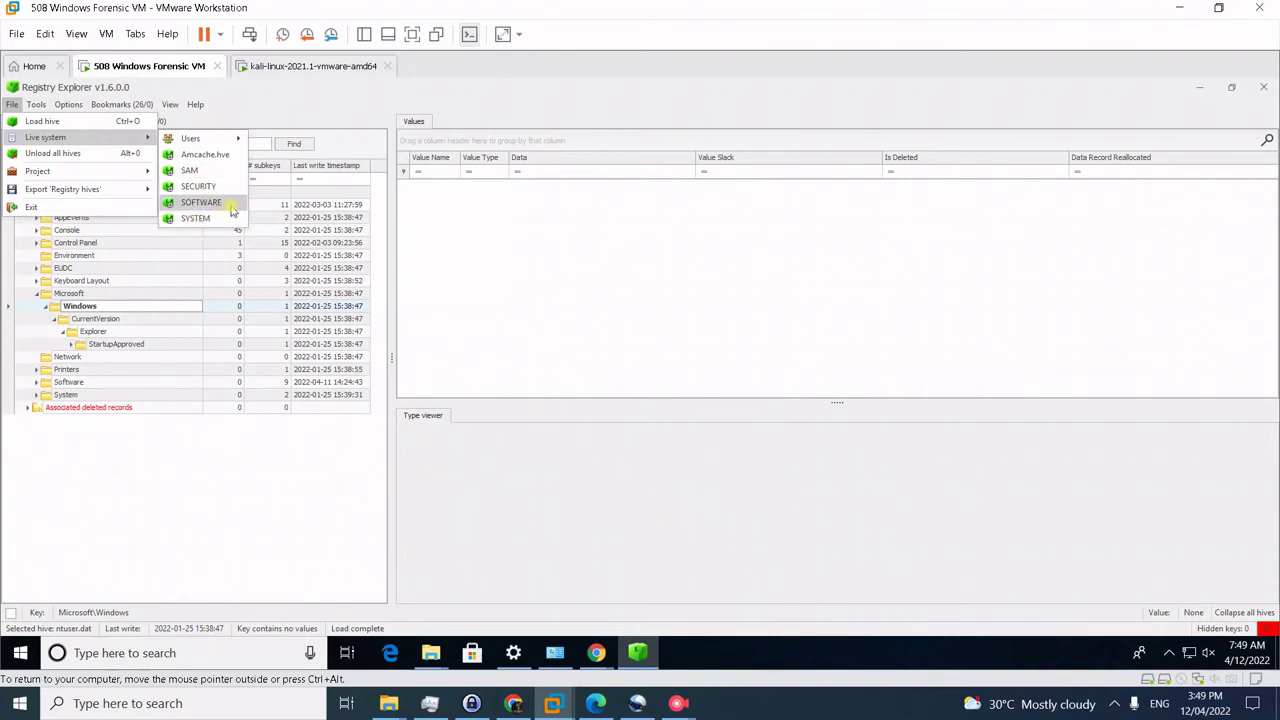
click(232, 206)
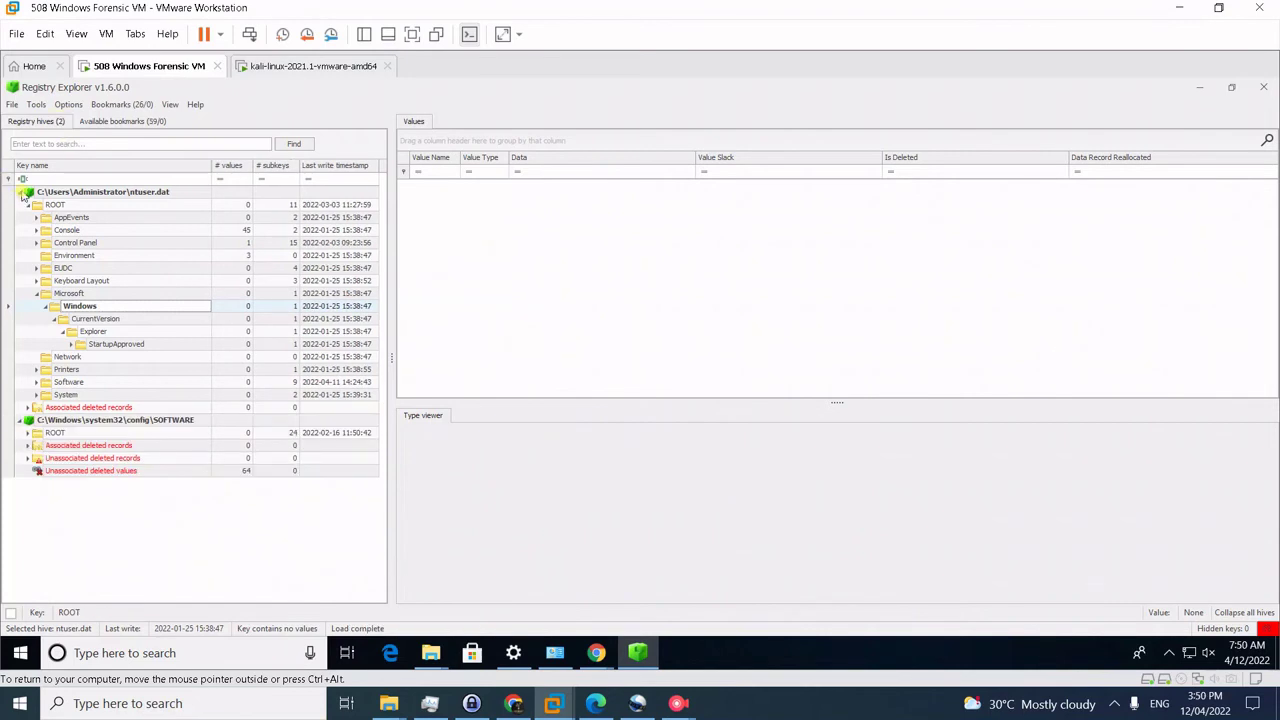
- Collapse the Administrator ntuser.dat hive and expand ROOT\Microsoft in the SOFTWARE hive
click(20, 193)
click(27, 218)
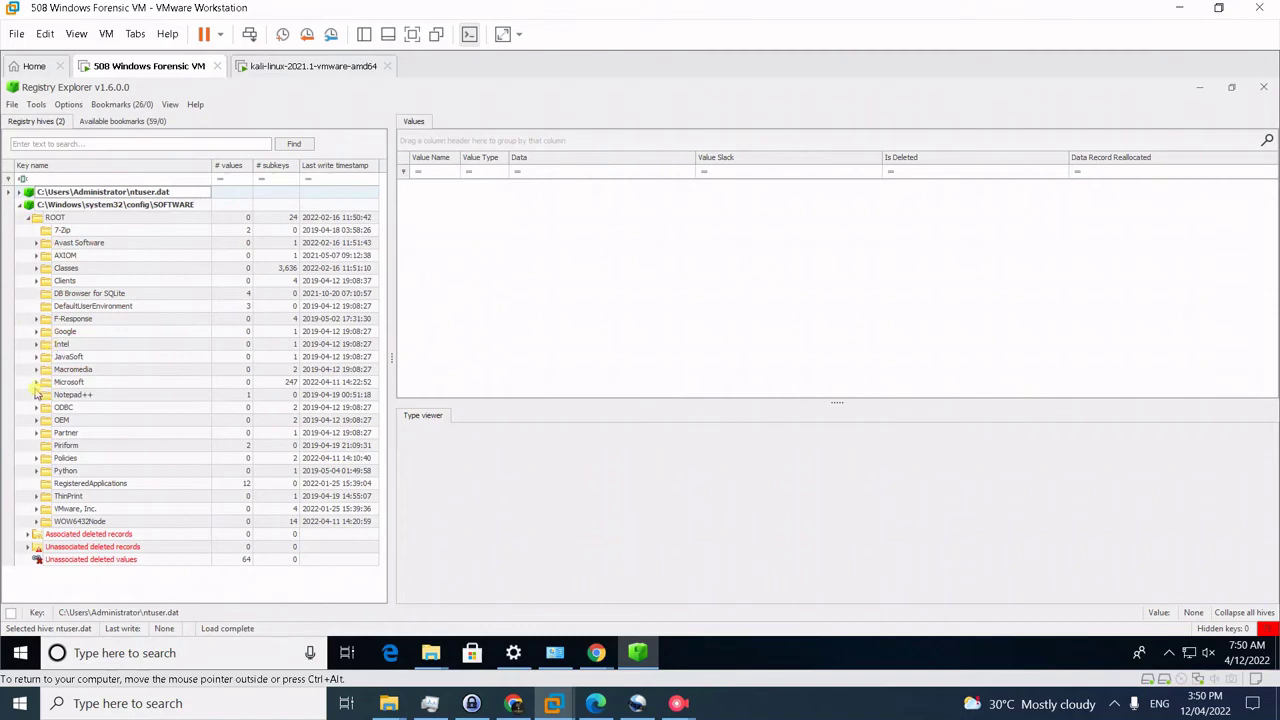
click(36, 382)
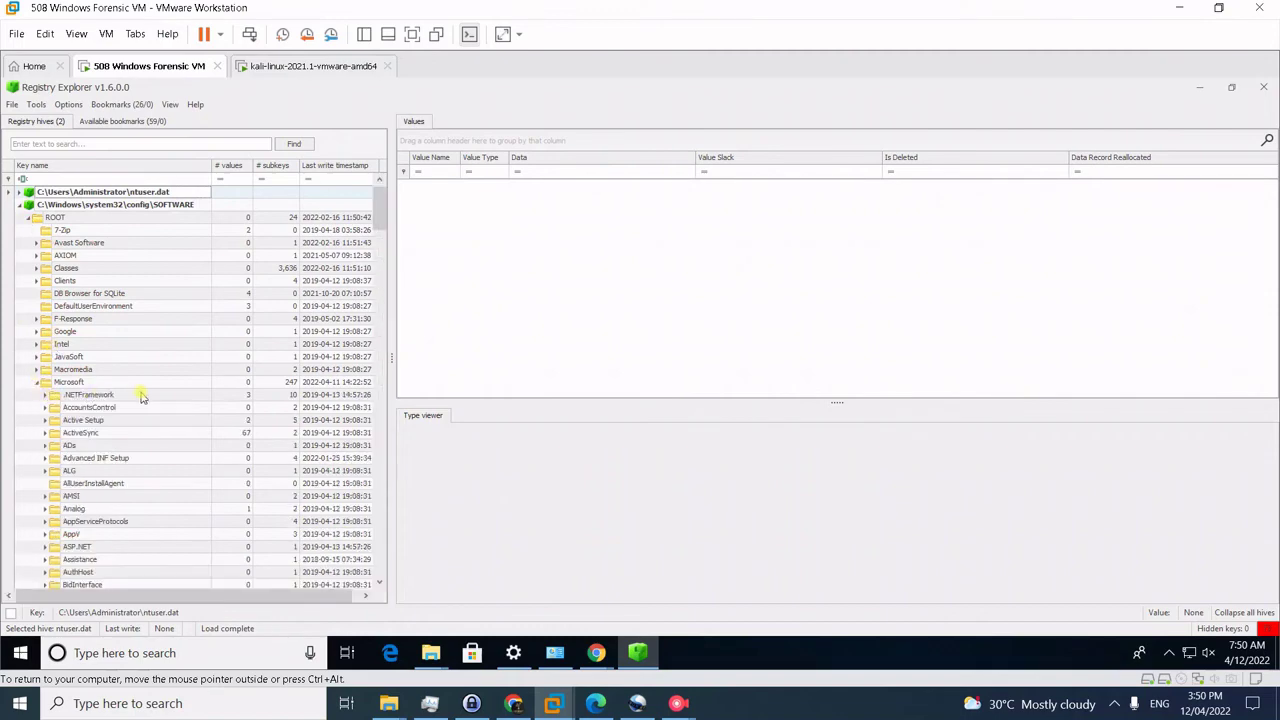
- Expand the Windows\CurrentVersion key under Microsoft in the SOFTWARE hive
scroll(142, 414, down, 3)
scroll(141, 415, down, 18)
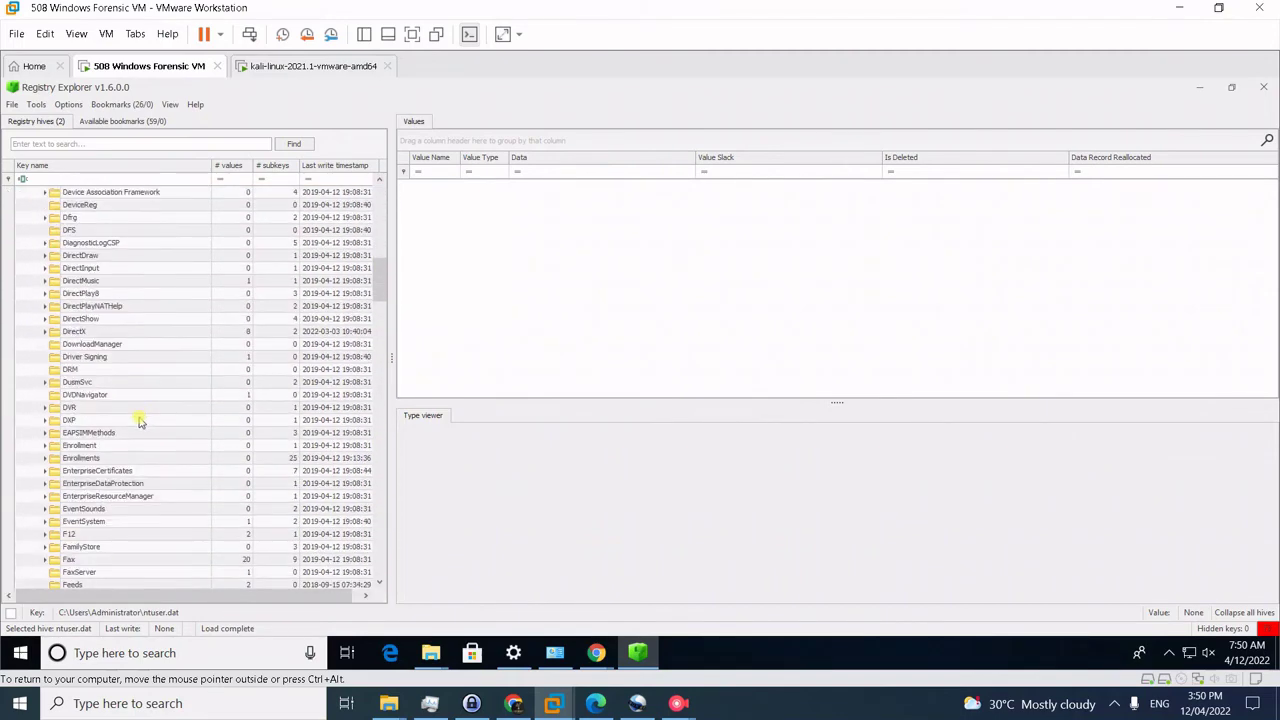
scroll(140, 418, down, 12)
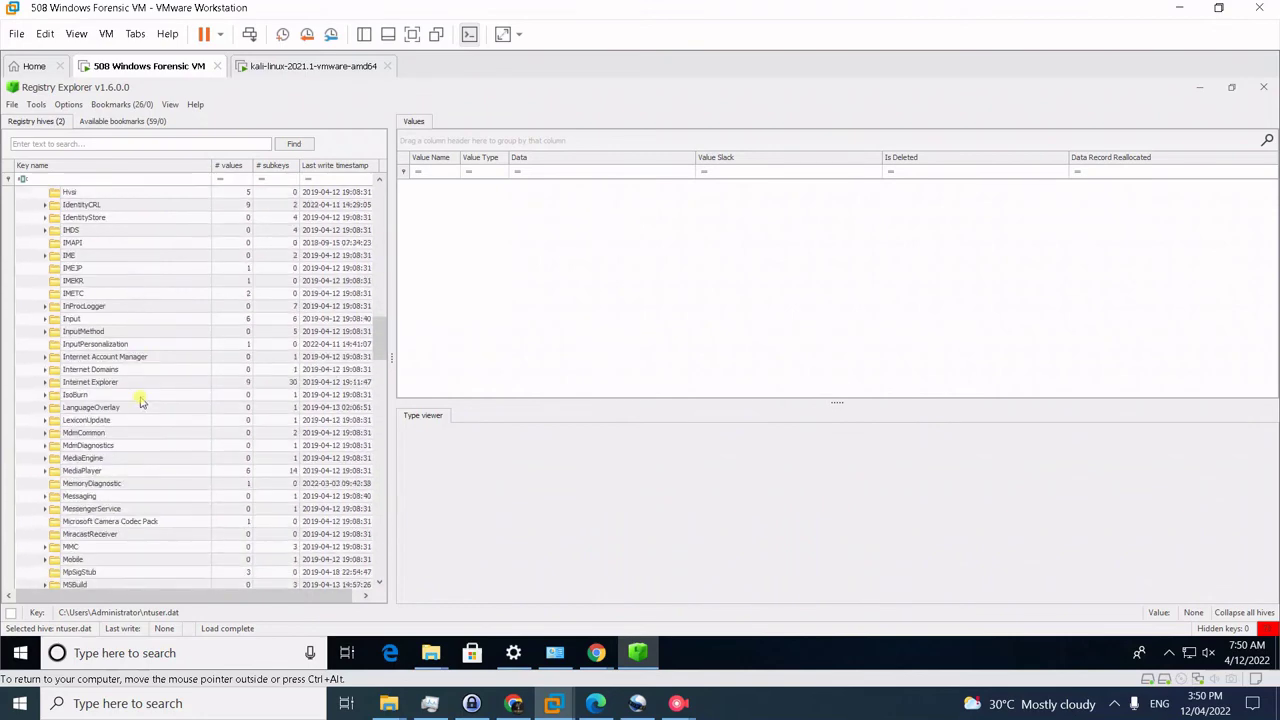
scroll(171, 414, down, 3)
drag(376, 360, 376, 474)
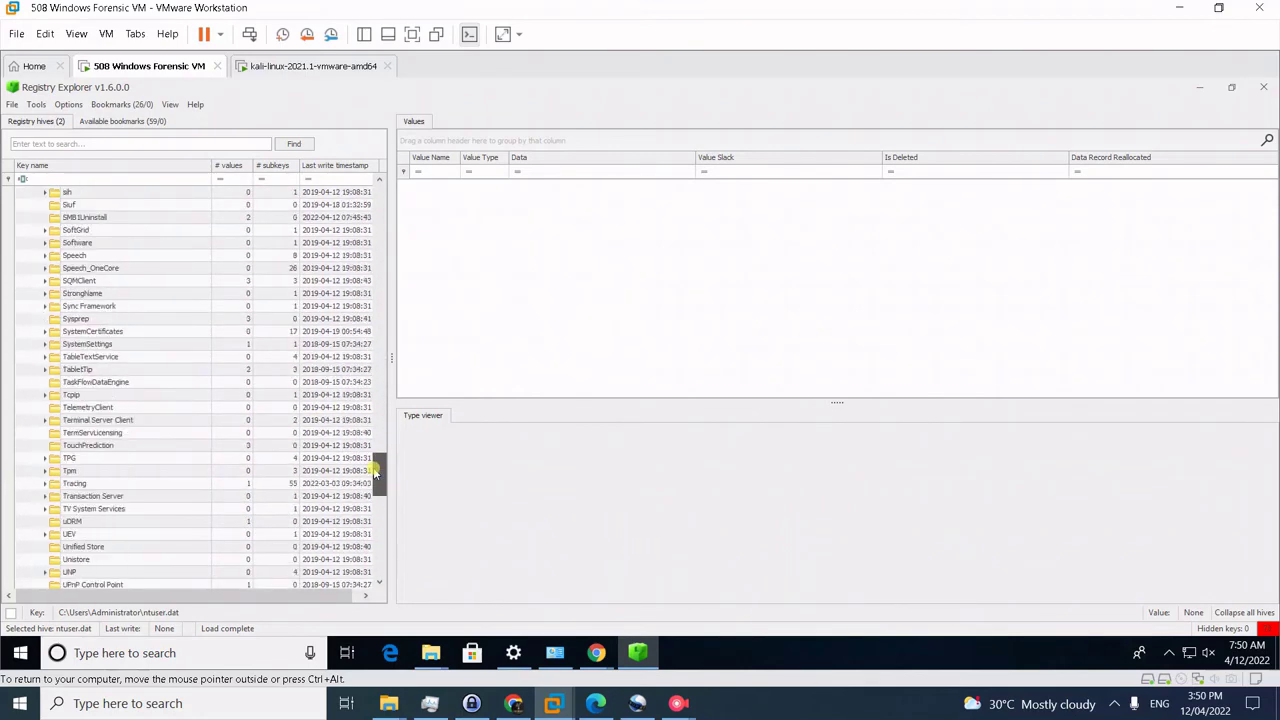
scroll(214, 471, down, 5)
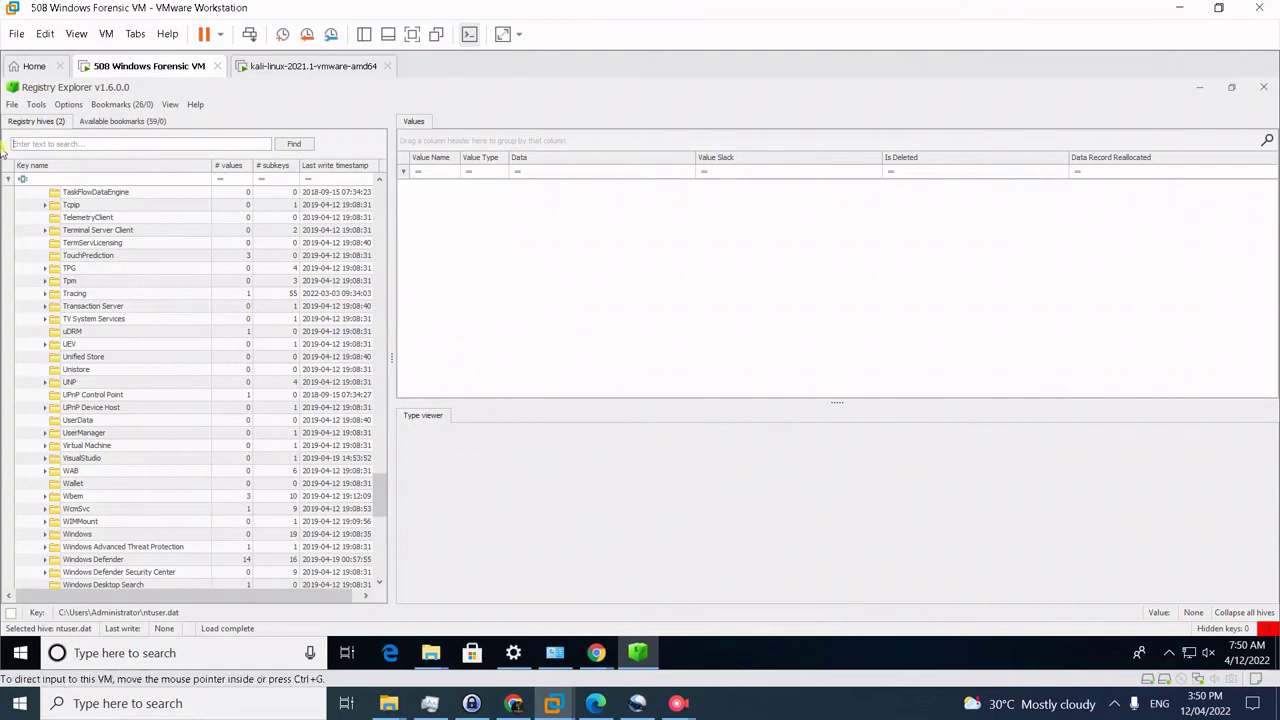
scroll(187, 457, down, 2)
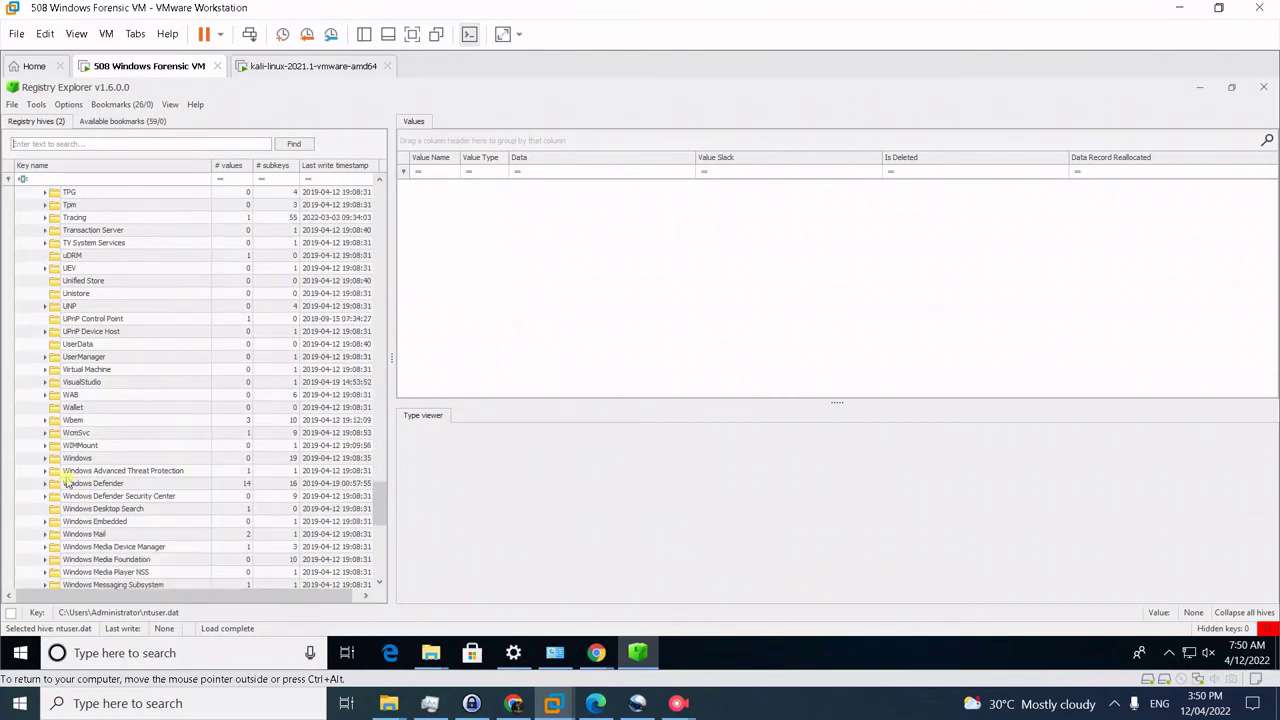
click(44, 459)
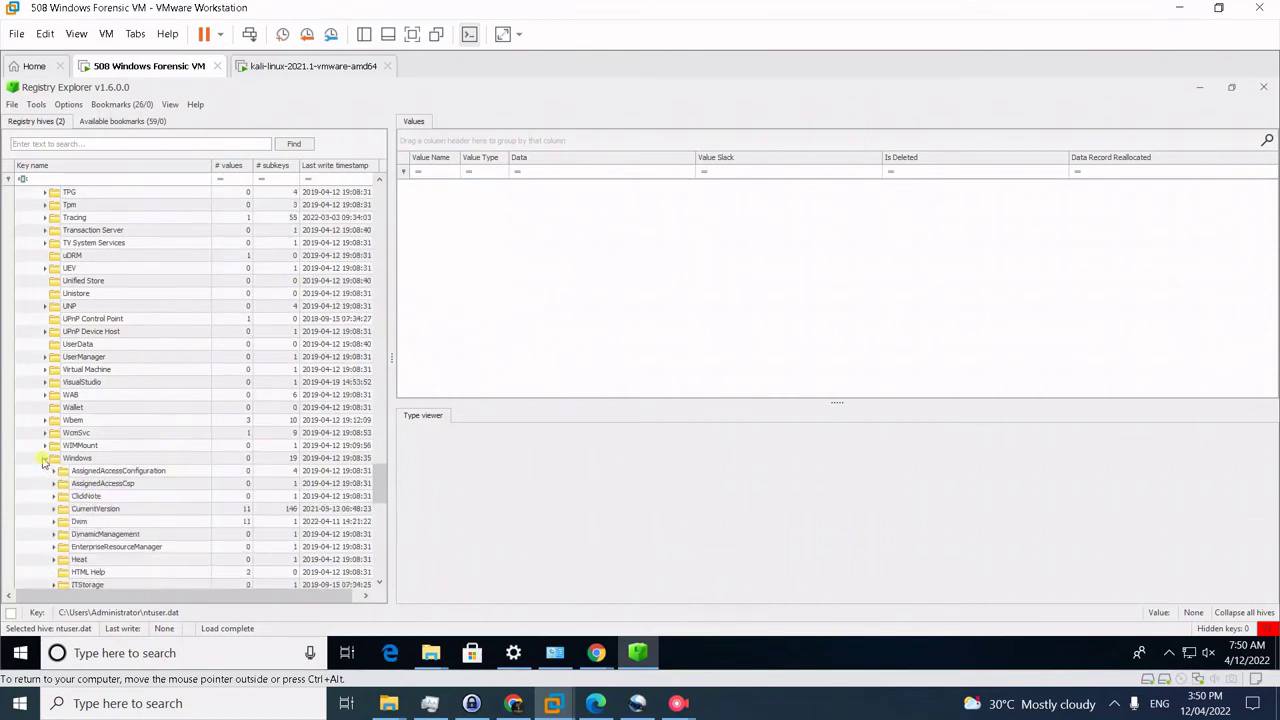
scroll(180, 443, down, 4)
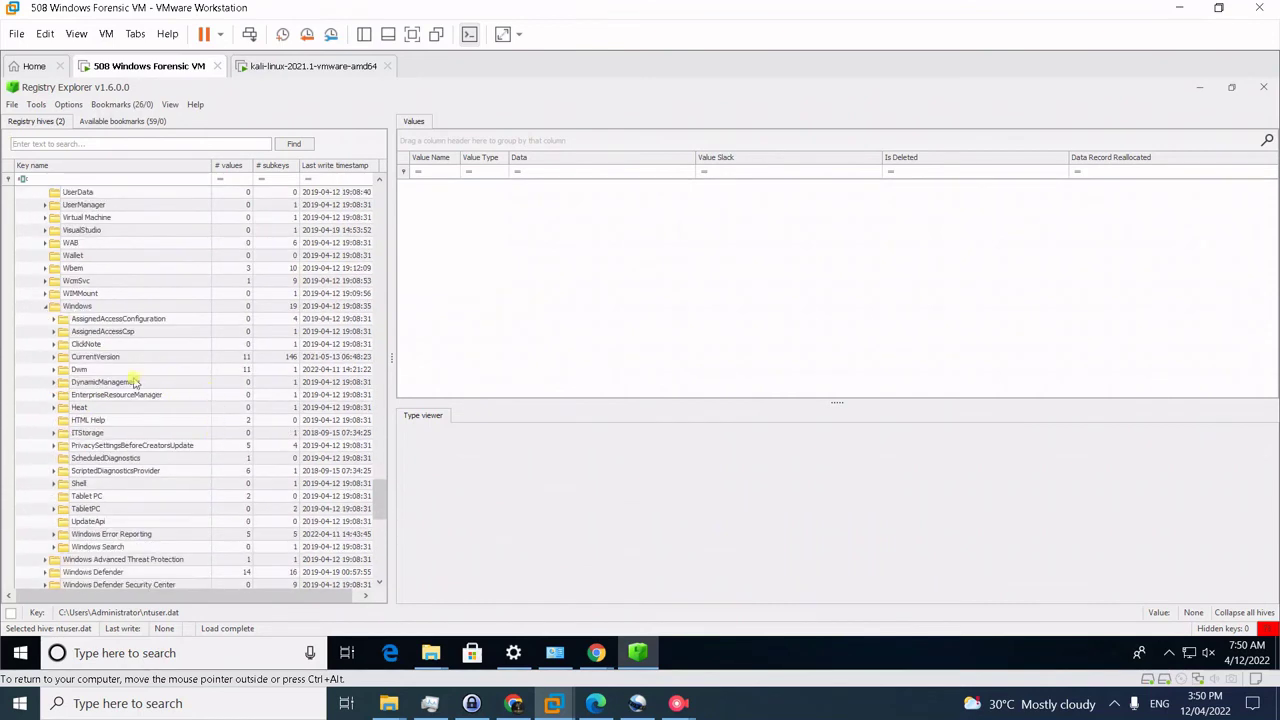
scroll(125, 345, down, 2)
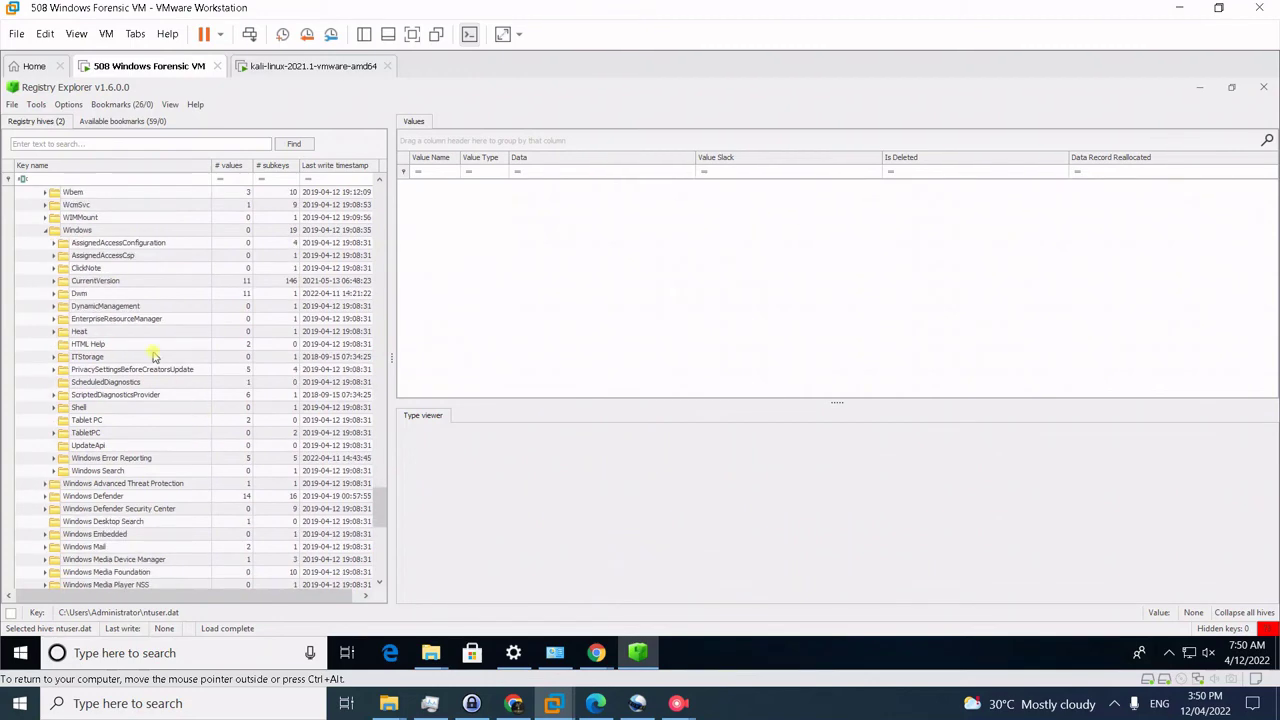
click(55, 283)
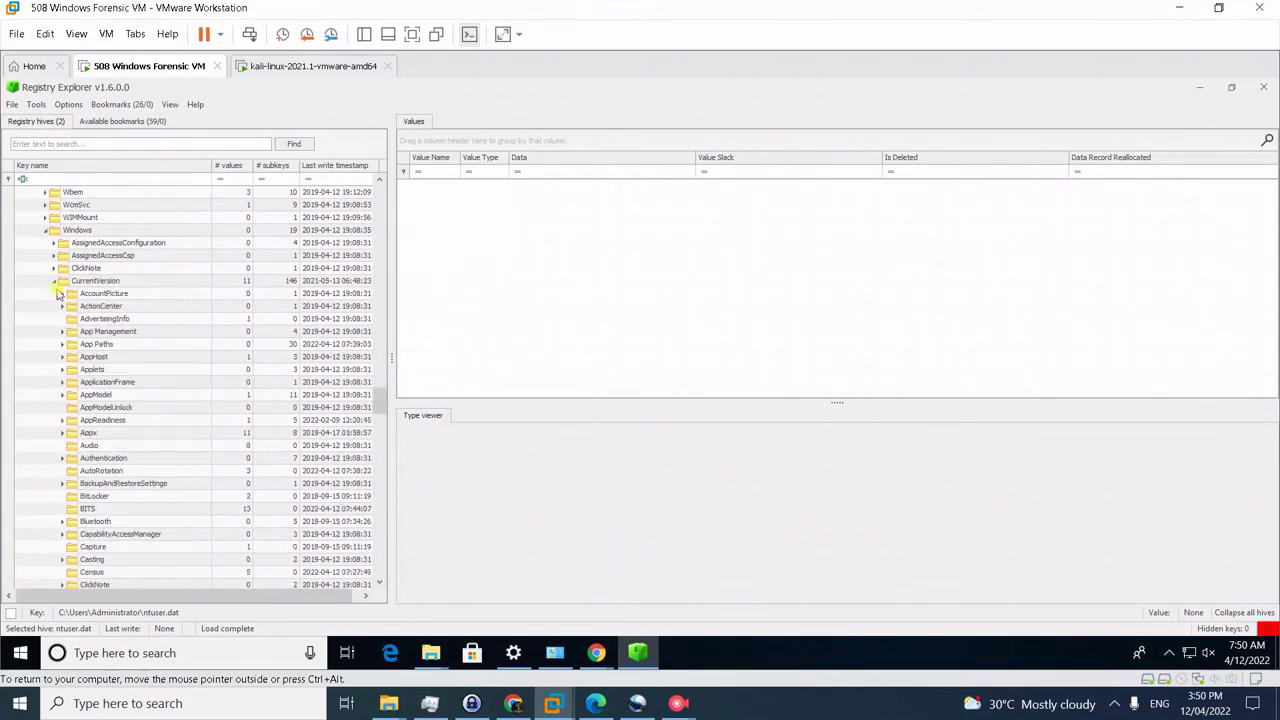
- View the values of the Run key under CurrentVersion and widen the Data column to show the full program paths
scroll(113, 434, down, 9)
scroll(113, 434, down, 15)
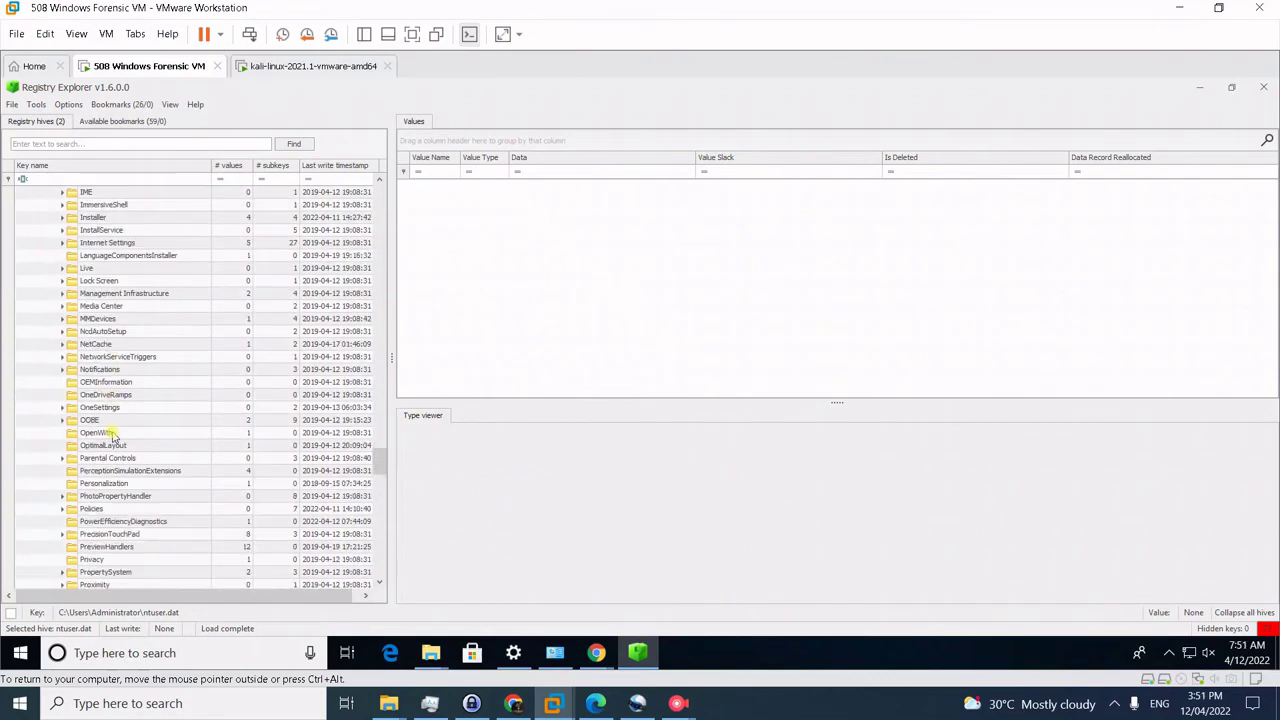
scroll(132, 432, down, 2)
scroll(132, 432, down, 2)
click(138, 484)
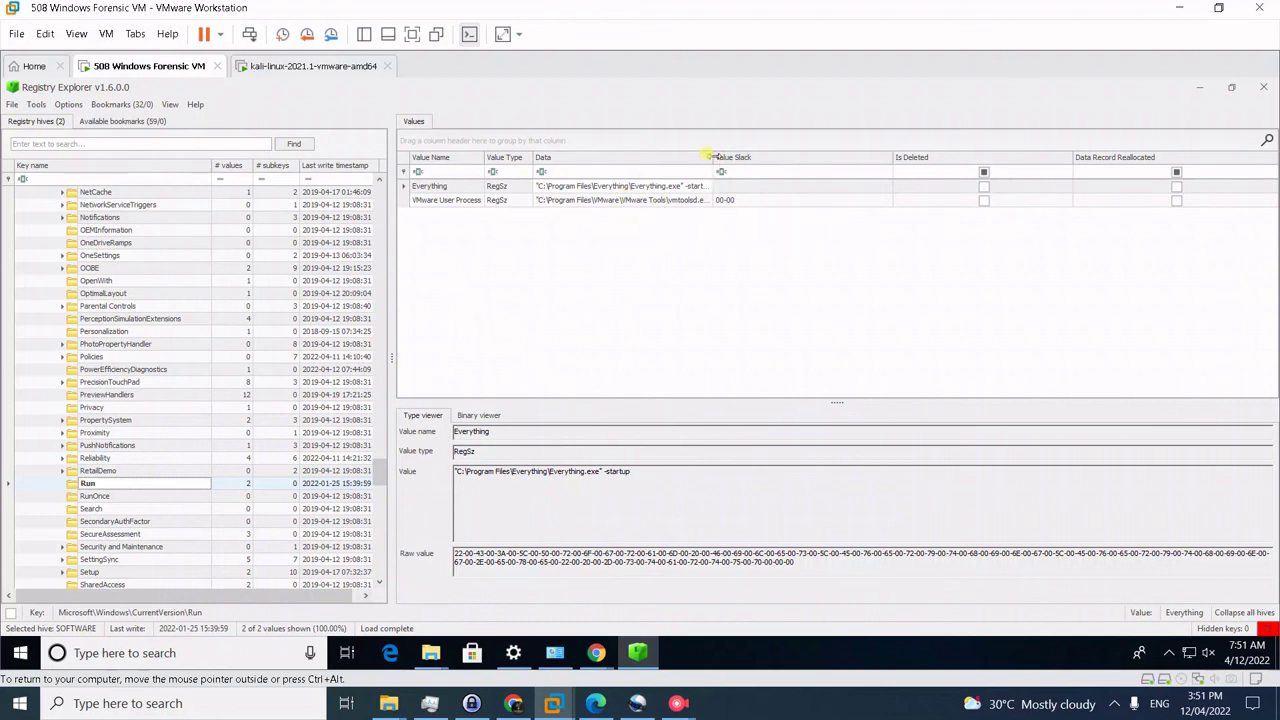
drag(712, 157, 761, 157)
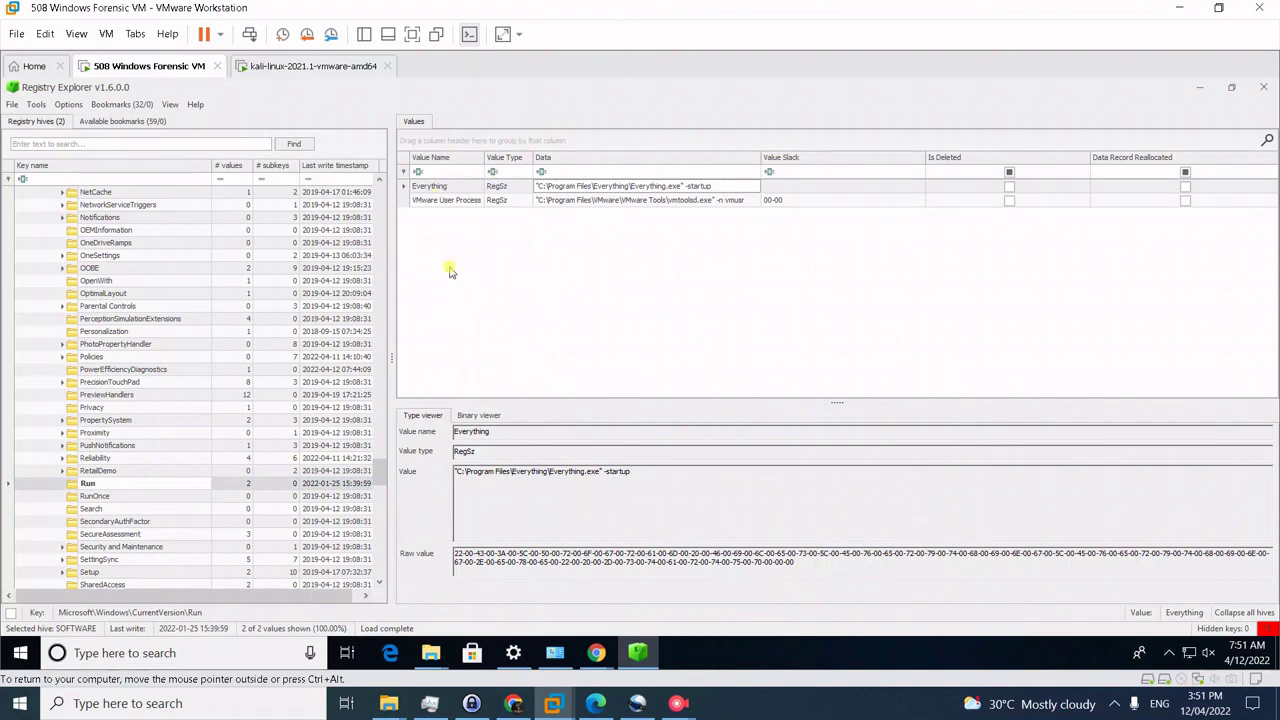
- Switch to the Registry Forensics PDF in Edge to review the critical registry keys table, and return to Registry Explorer in the VM
click(595, 706)
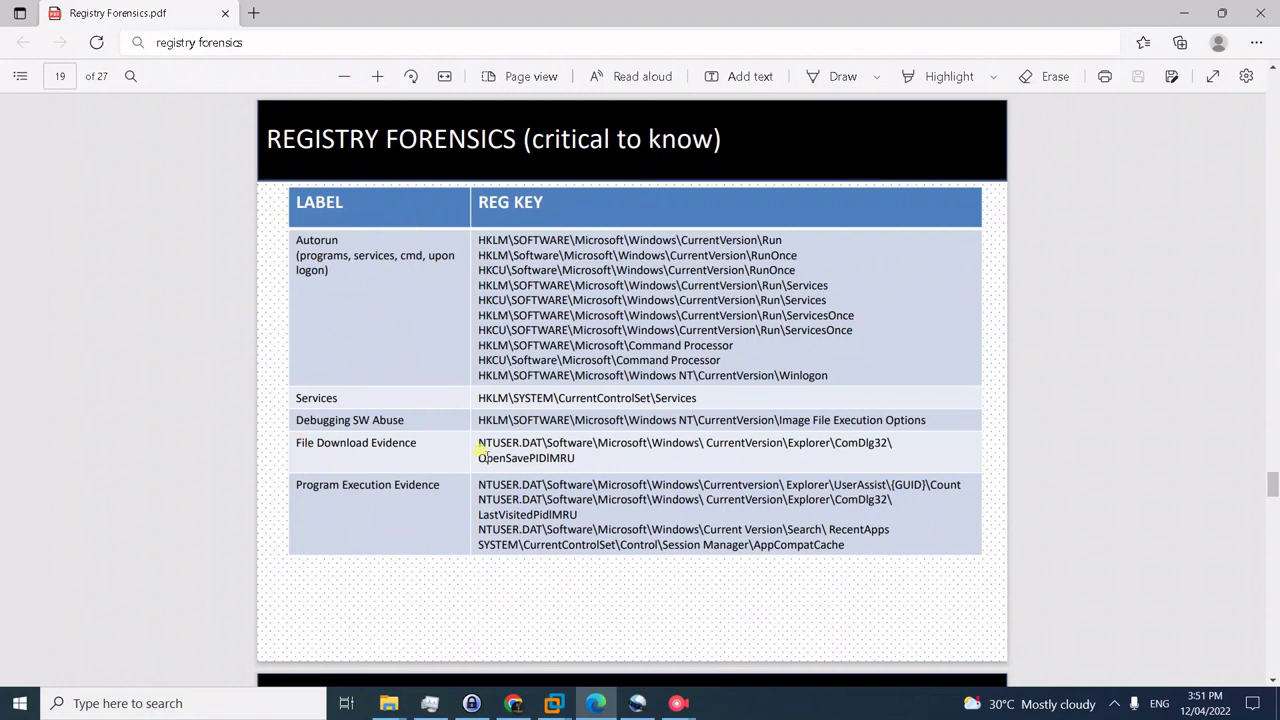
click(554, 703)
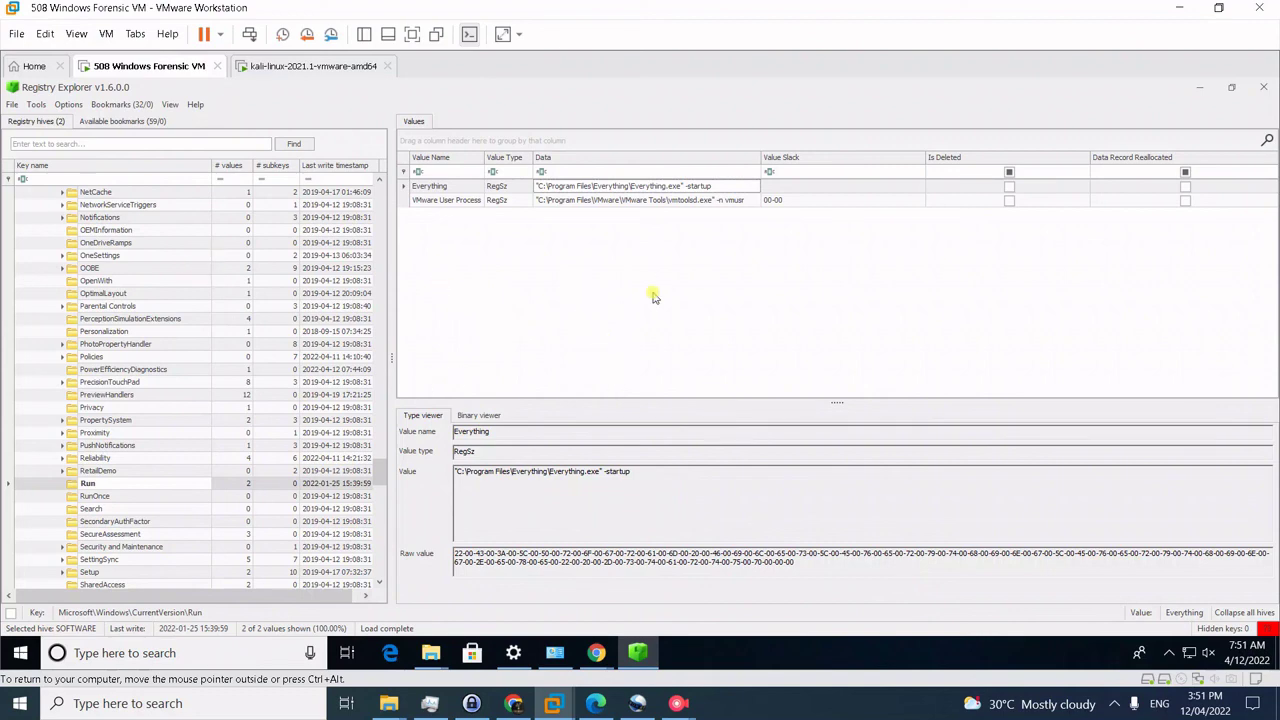
scroll(280, 359, up, 2)
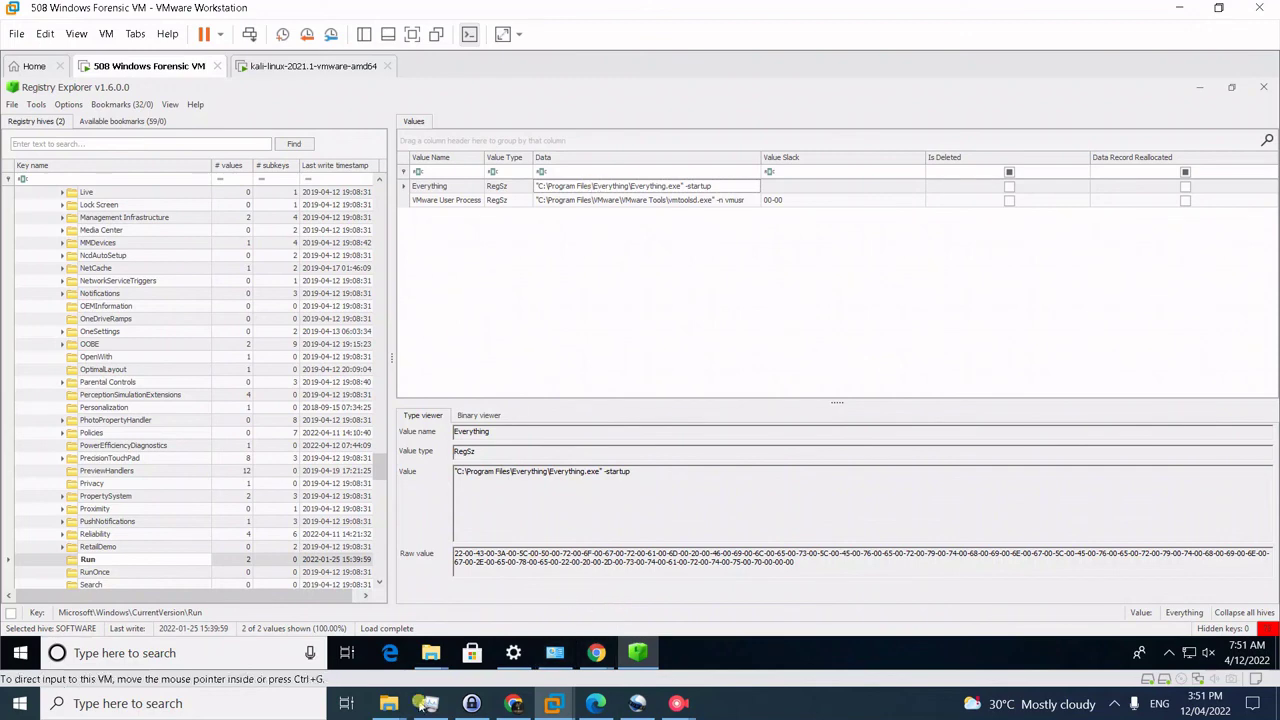
mouse_move(678, 703)
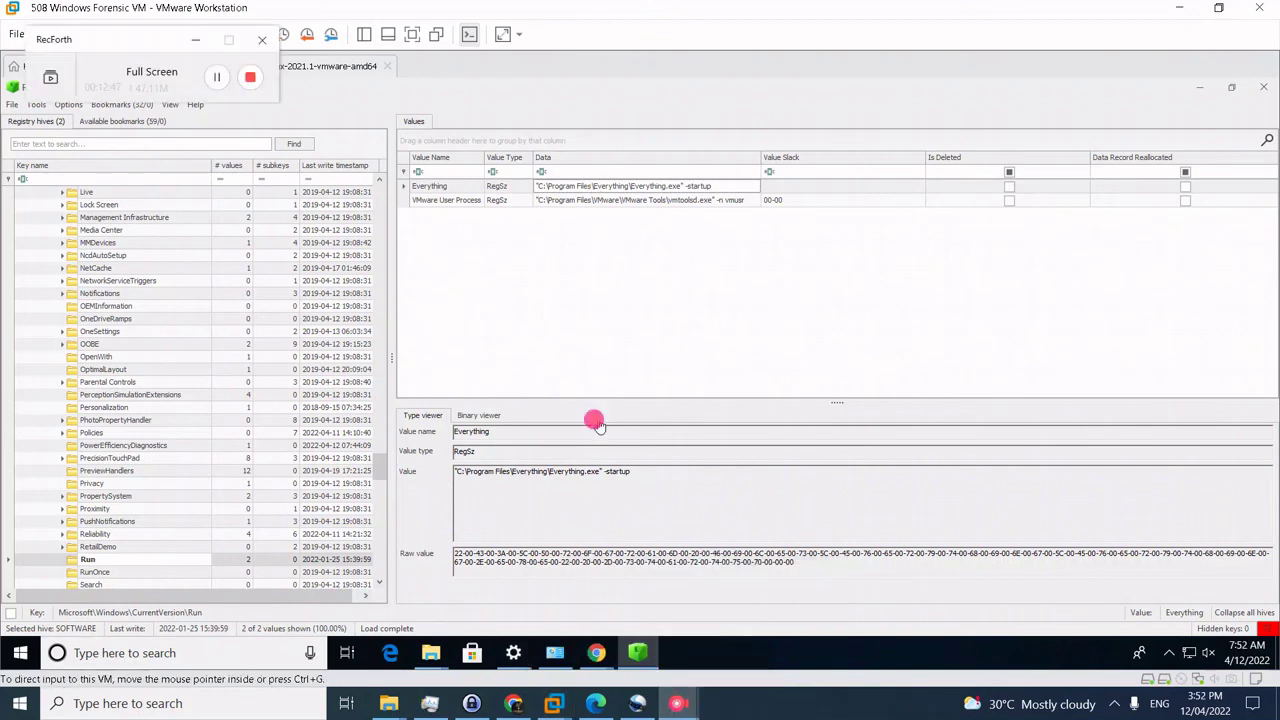